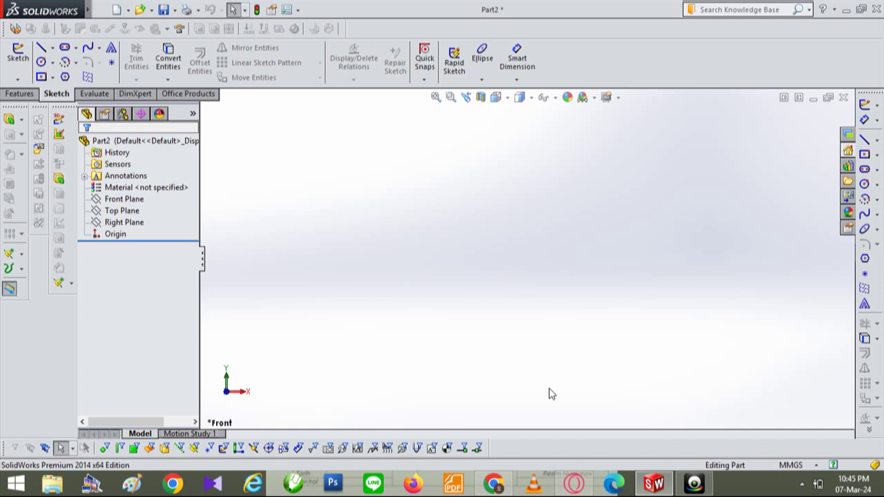
On the Front Plane, draw a vertical centerline up from the origin
key(l)
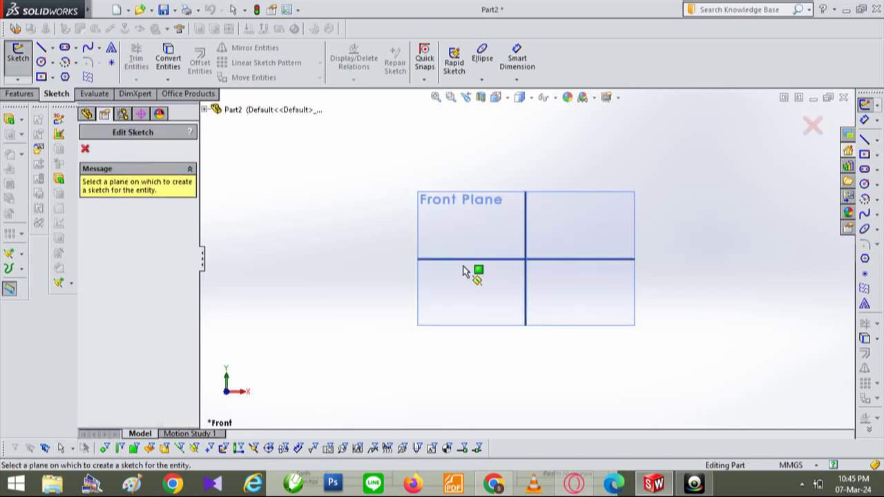
click(590, 293)
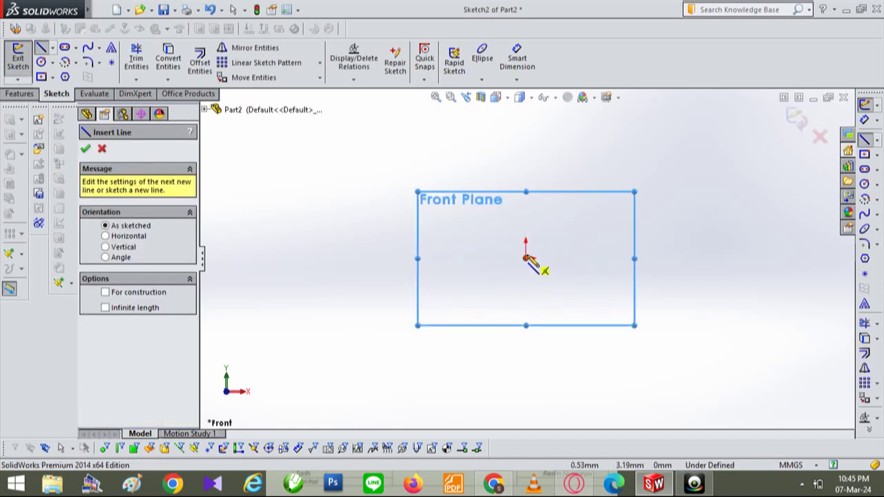
click(526, 259)
click(526, 173)
key(Escape)
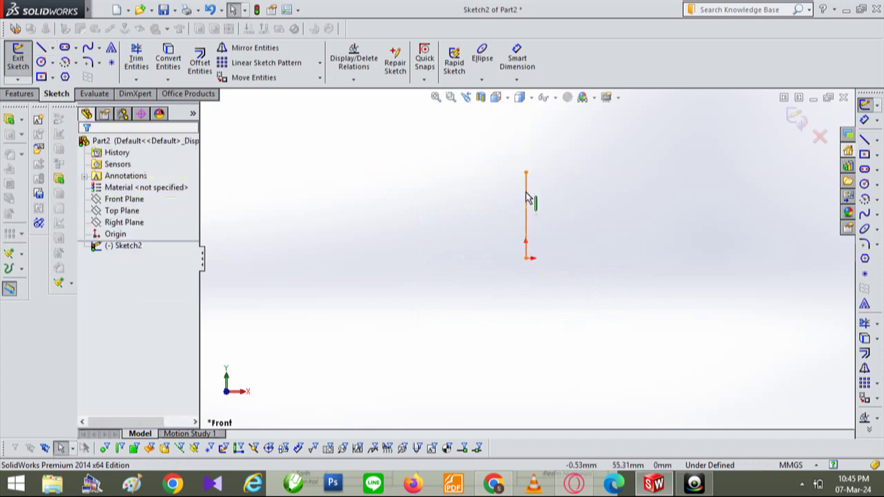
click(526, 199)
click(584, 250)
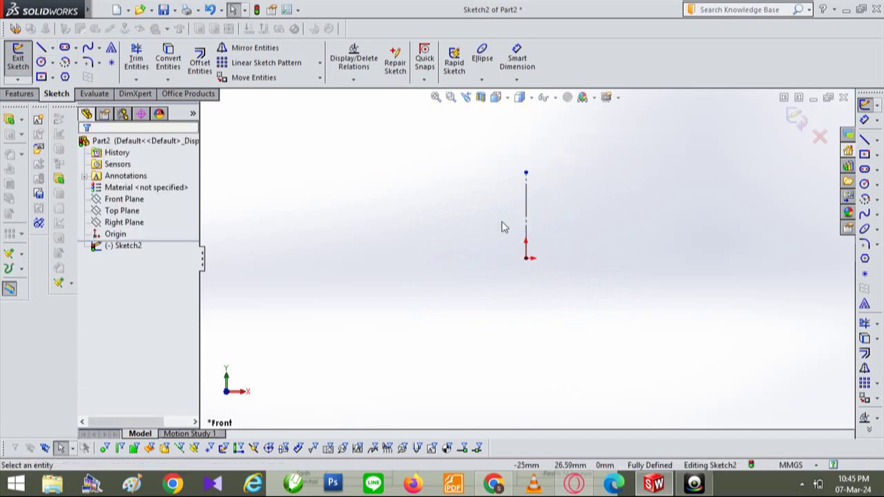
Draw the closed L-shaped disc-and-hub profile beside the centerline
key(l)
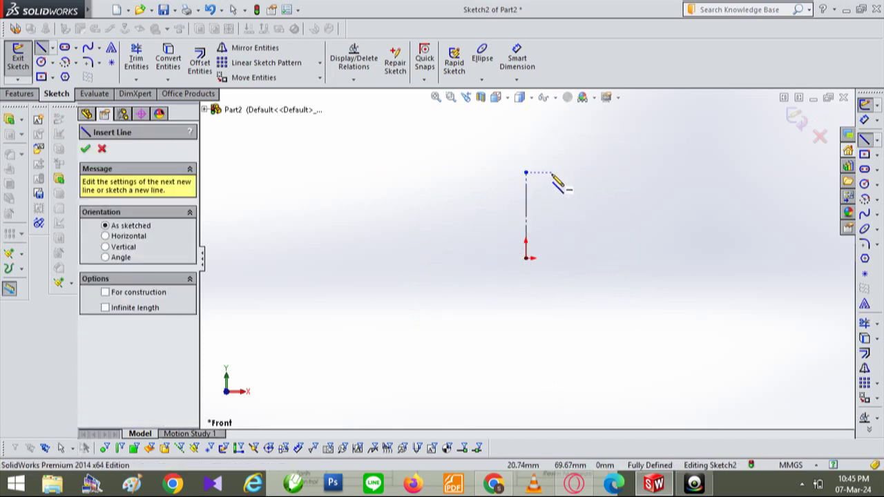
click(548, 173)
click(547, 201)
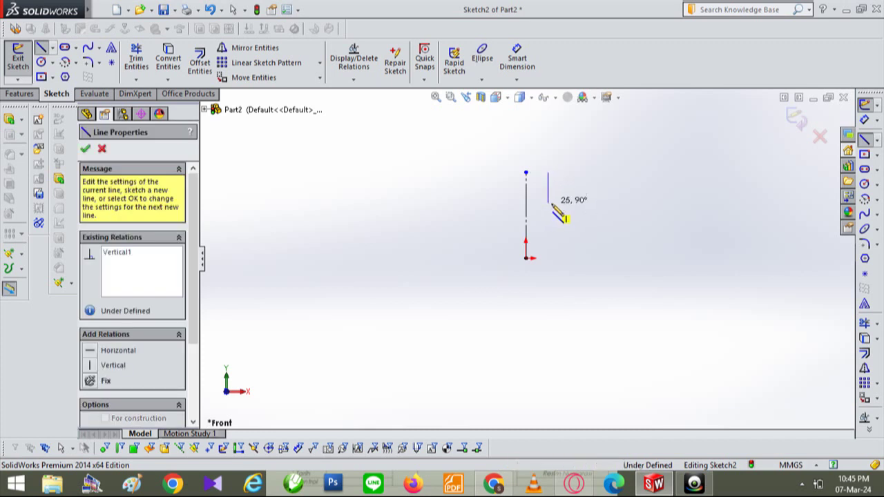
click(735, 203)
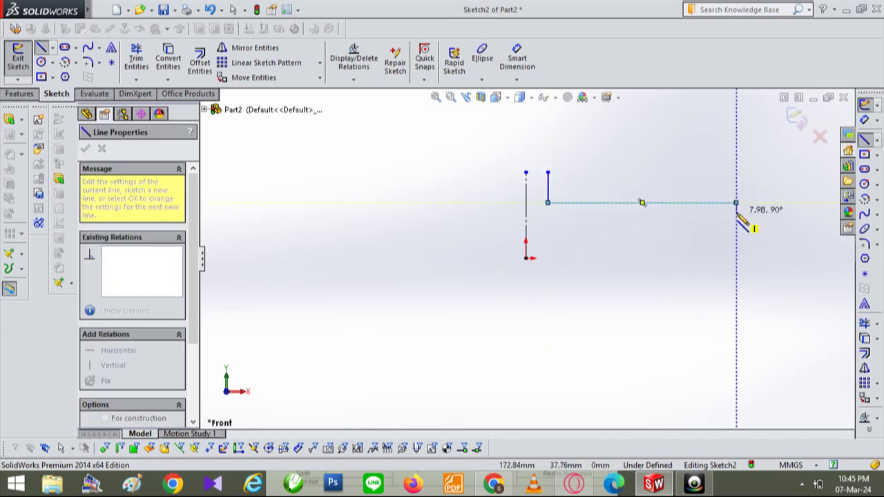
click(537, 211)
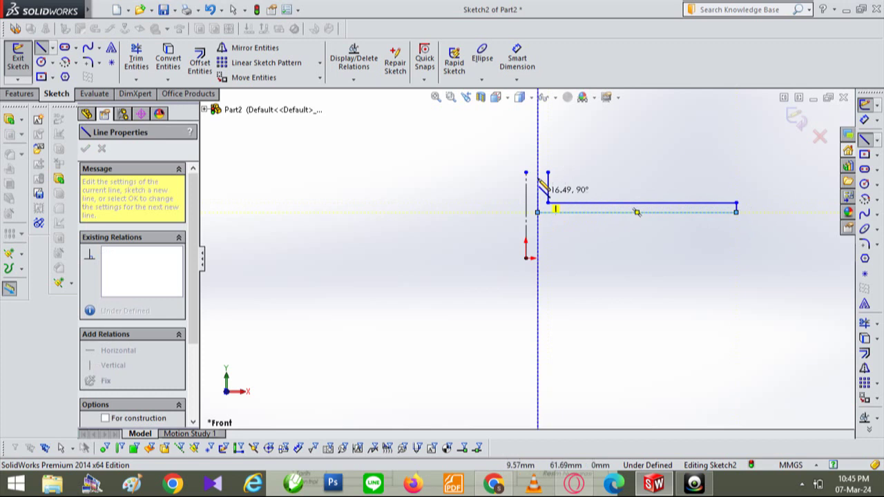
click(537, 173)
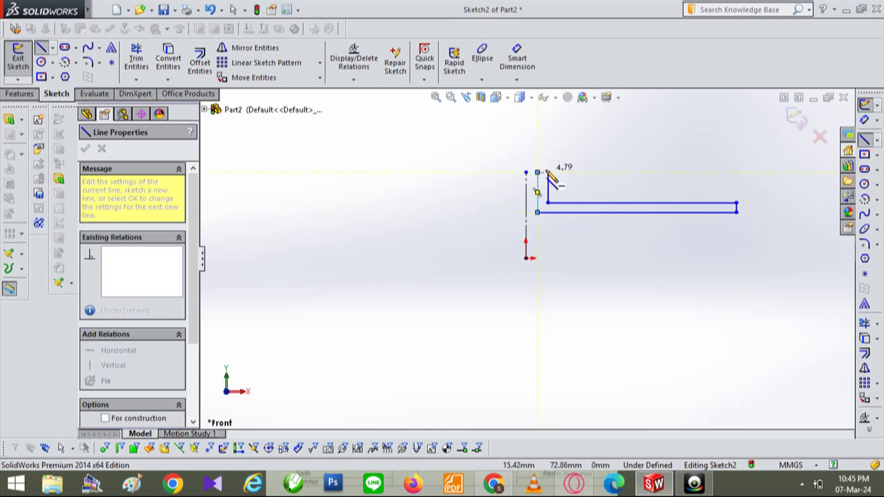
click(548, 173)
key(Escape)
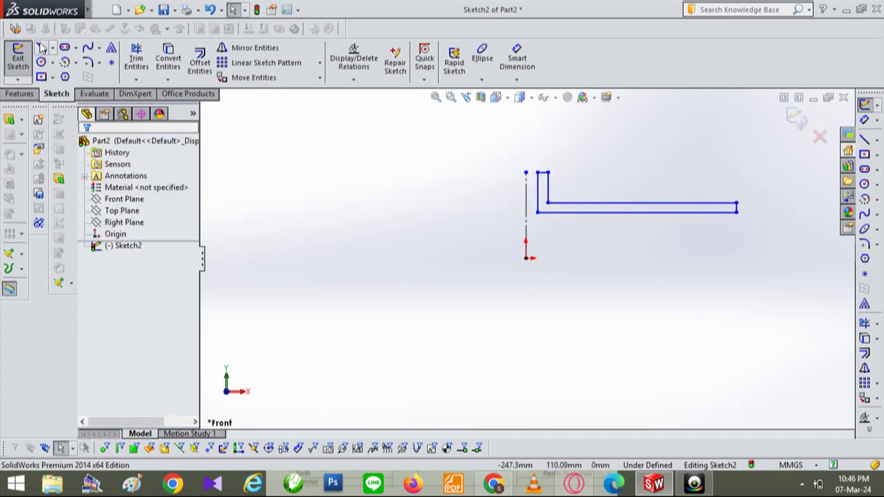
click(517, 61)
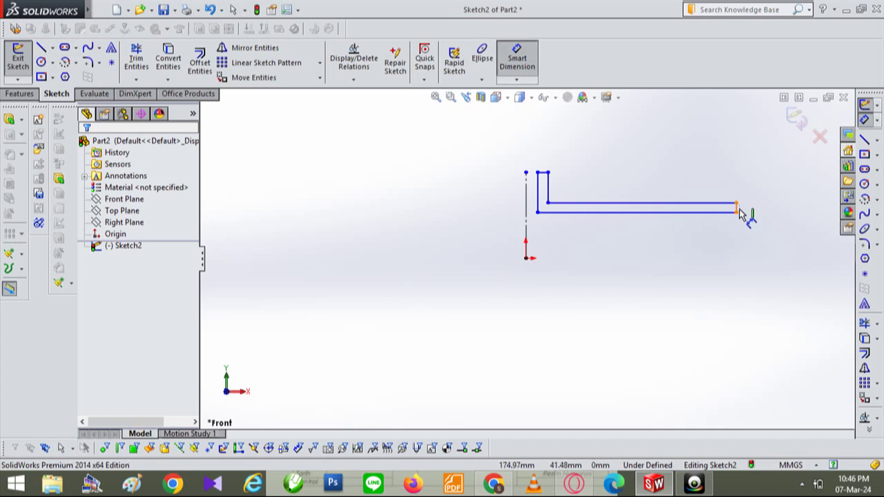
Dimension the overall diameter as 200 about the centerline
scroll(739, 213, down, 2)
click(711, 217)
click(406, 207)
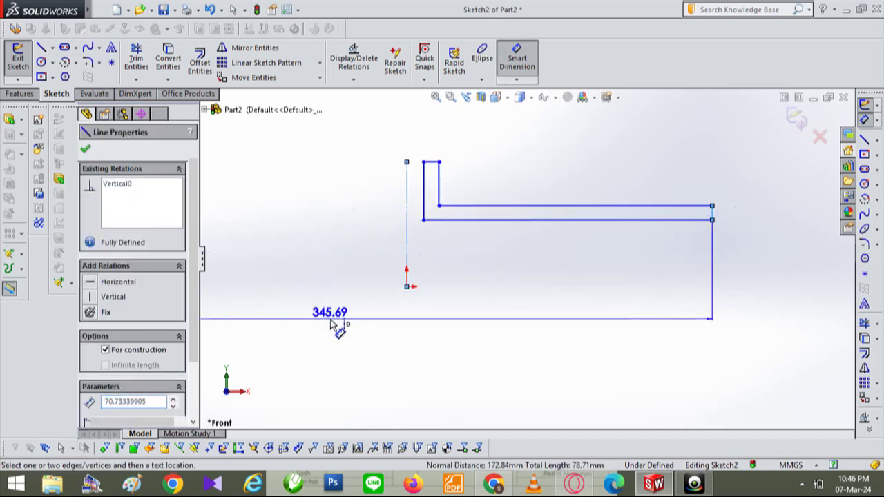
click(337, 323)
text(200)
key(Return)
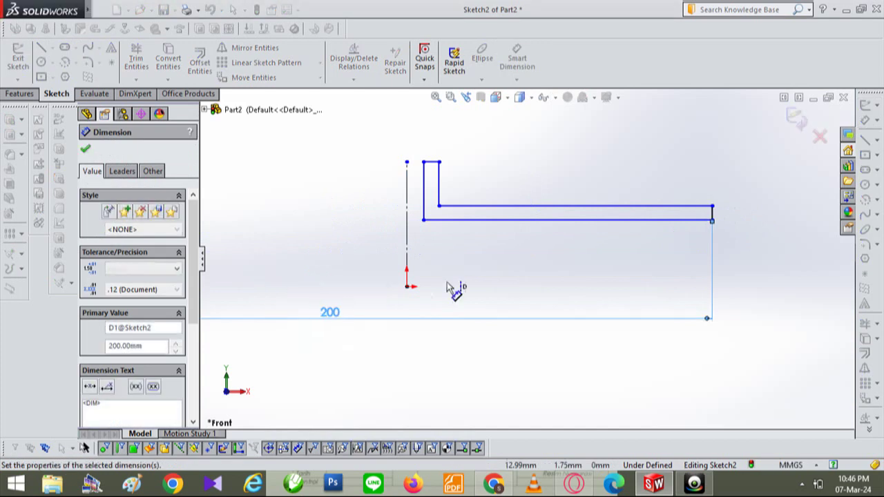
Add the 25 and 16 hub diameters about the centerline
click(439, 183)
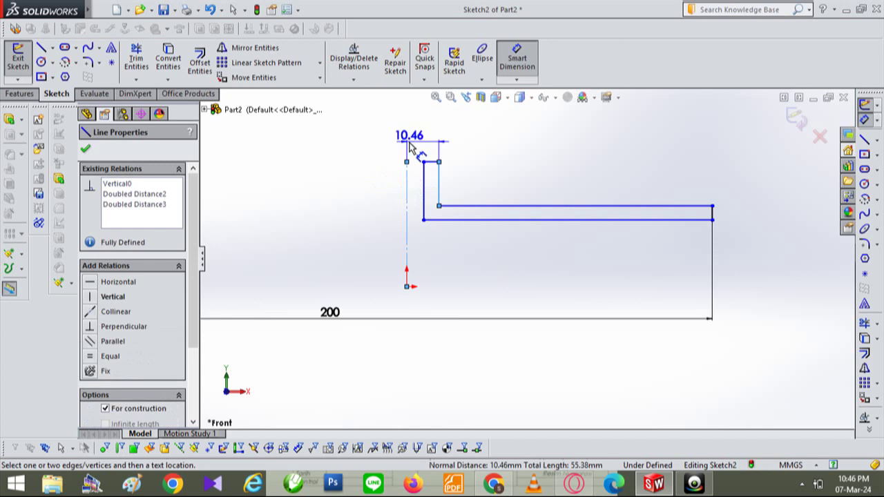
click(368, 135)
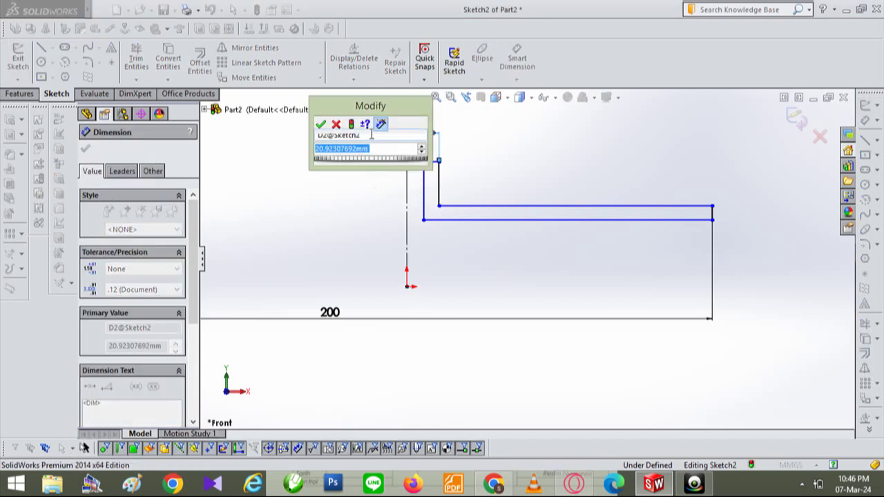
text(25)
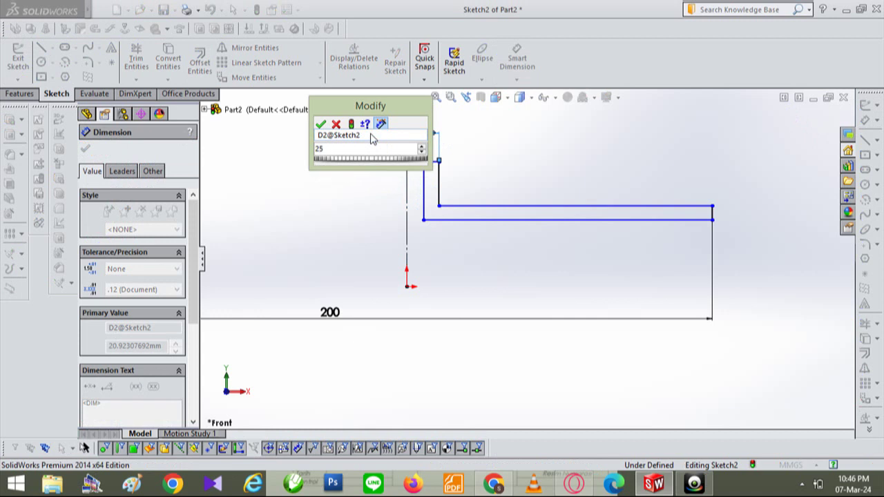
key(Return)
click(430, 193)
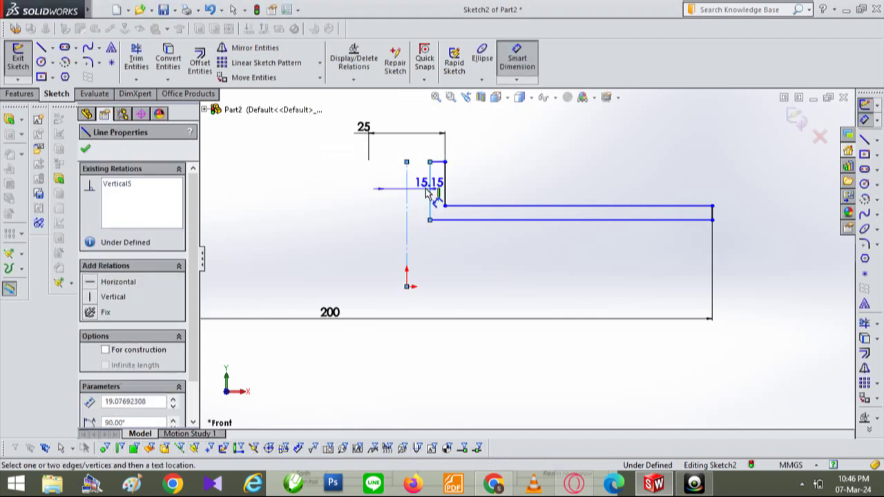
click(407, 192)
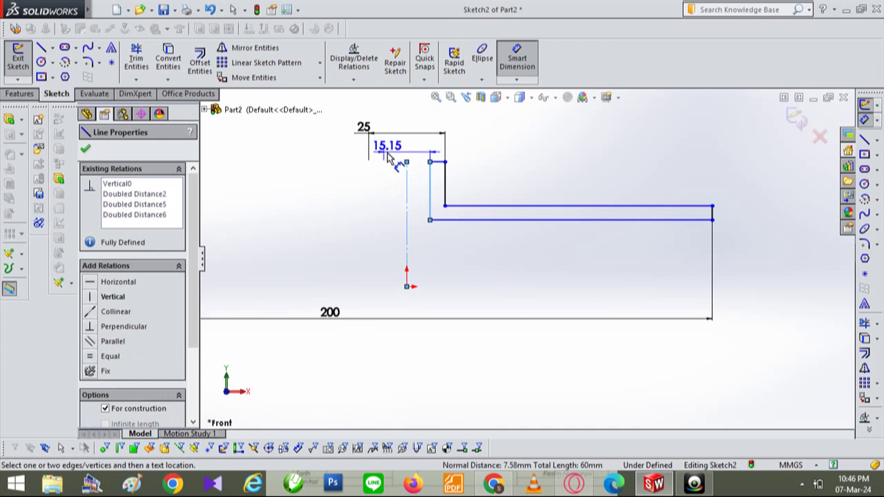
click(388, 157)
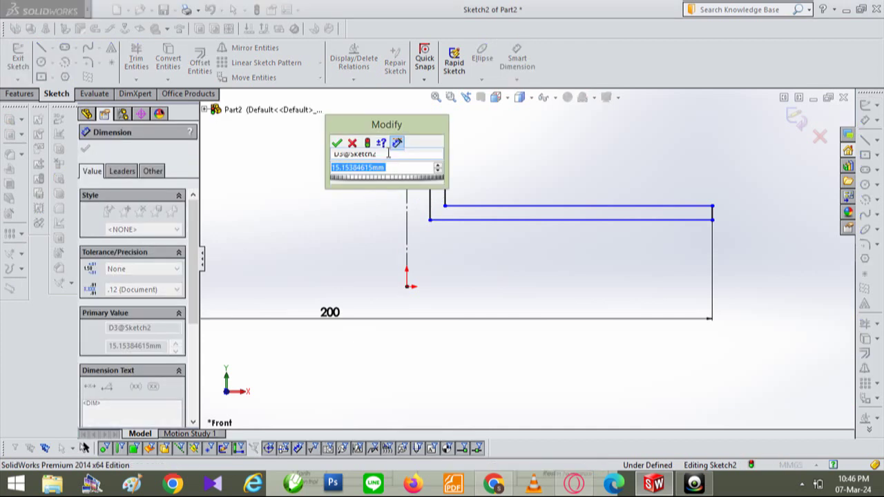
text(16)
key(Return)
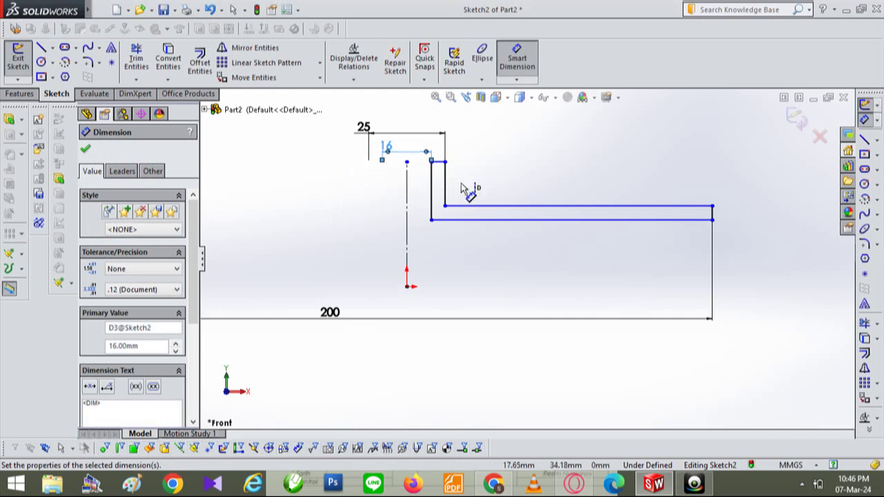
click(574, 182)
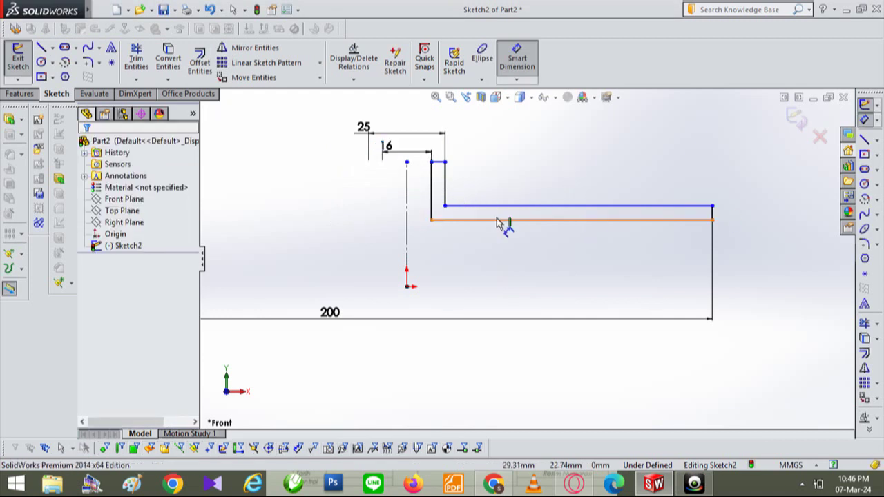
Set the disc thickness to 5 mm
click(497, 221)
click(406, 287)
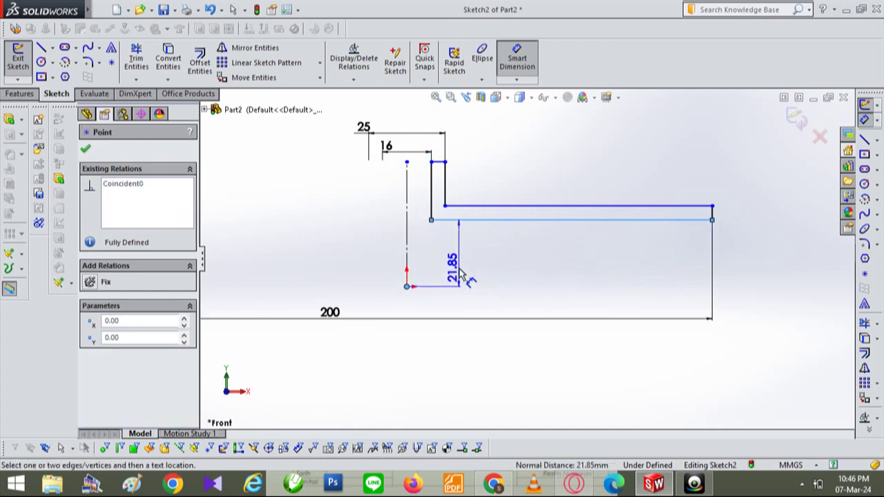
key(Escape)
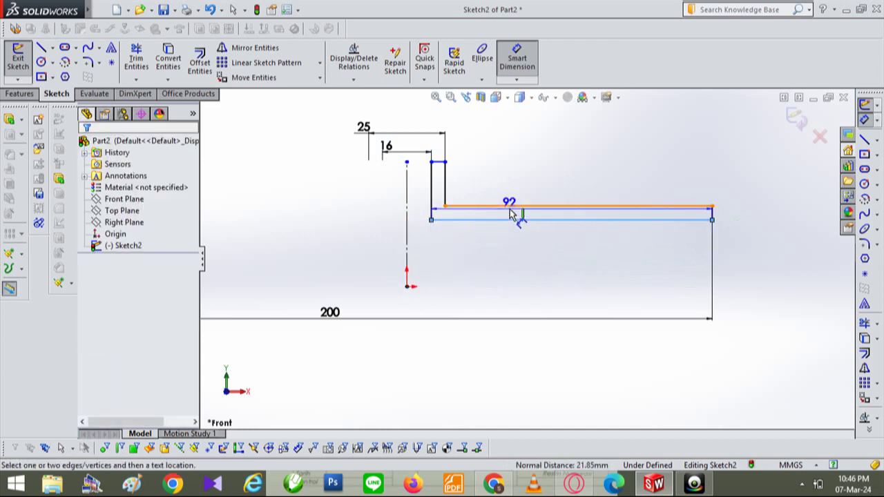
click(511, 206)
click(516, 245)
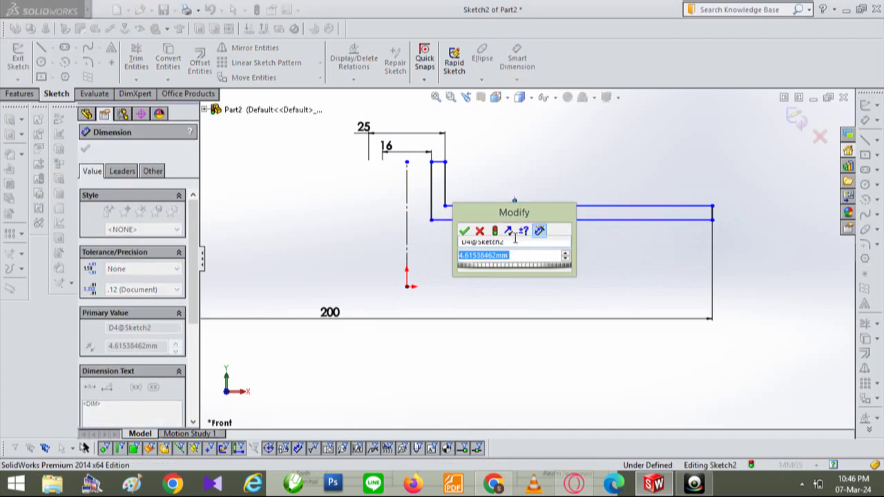
text(5)
key(Return)
key(Escape)
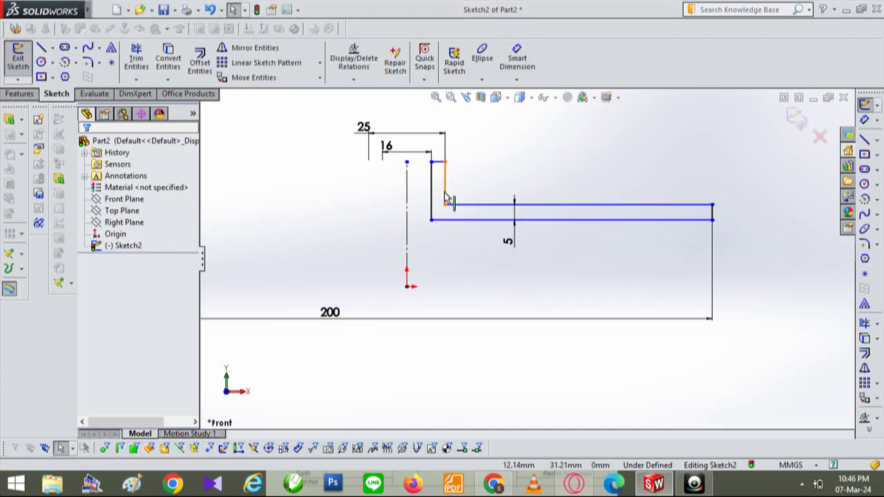
Revolve the profile 360° about the centerline into the hubbed disc and view it from the top
click(20, 94)
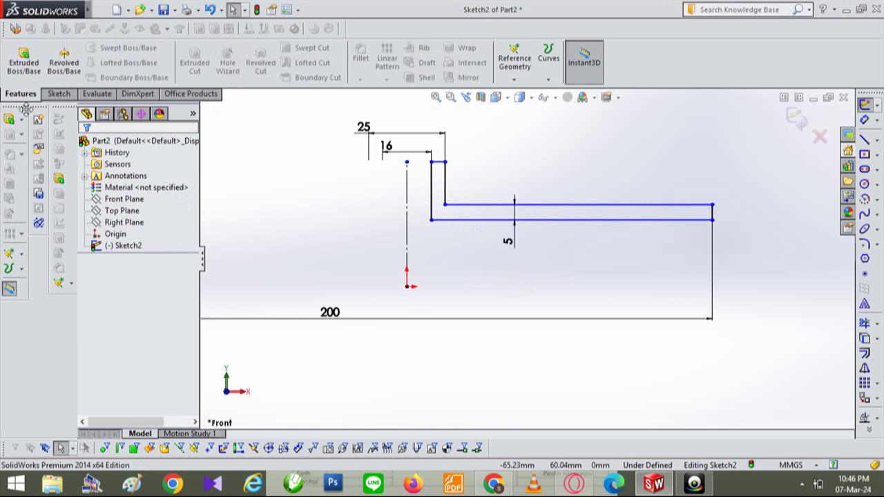
click(64, 61)
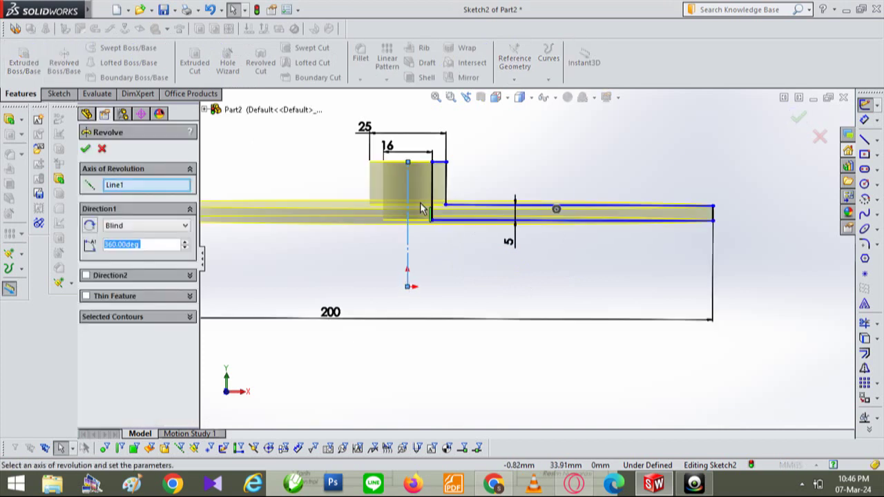
click(797, 123)
key(f)
key(space)
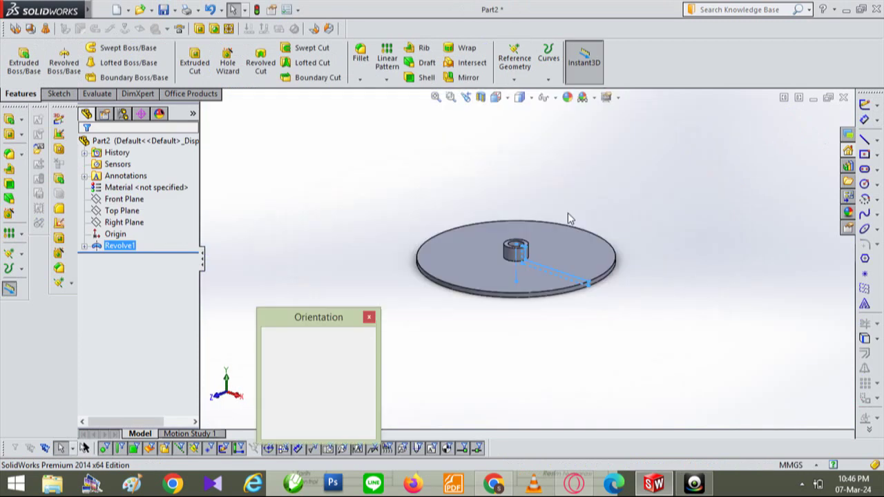
click(532, 179)
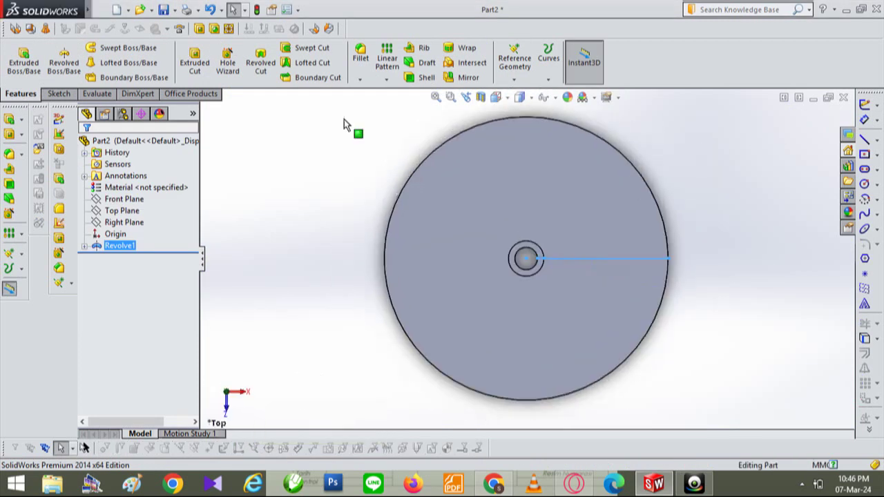
click(494, 193)
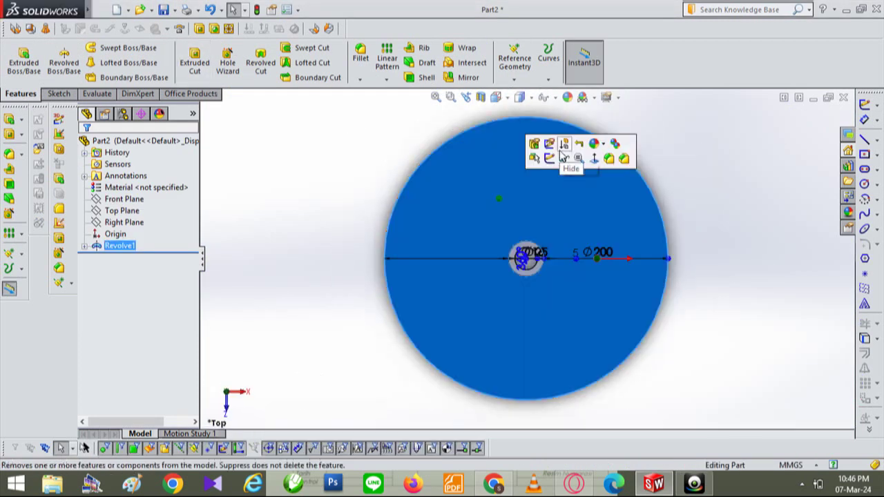
Sketch a roughly 88 mm-radius circle on the disc's top face, centred above the hub
click(548, 159)
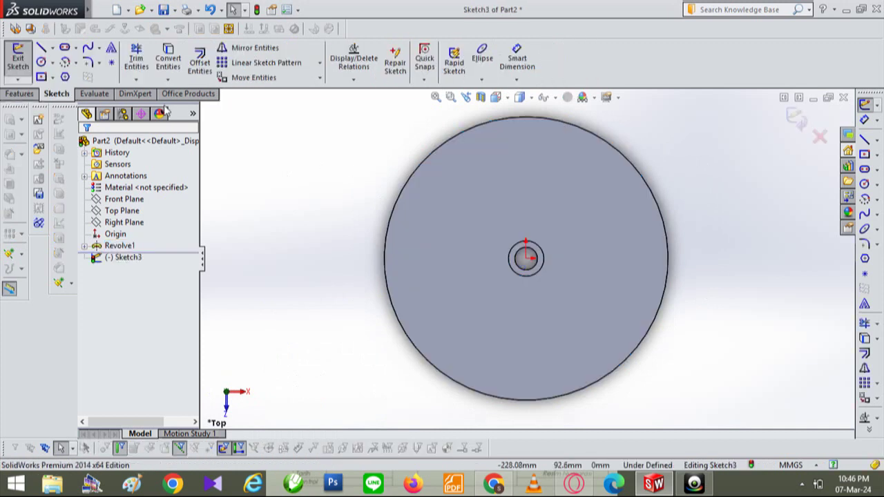
click(41, 62)
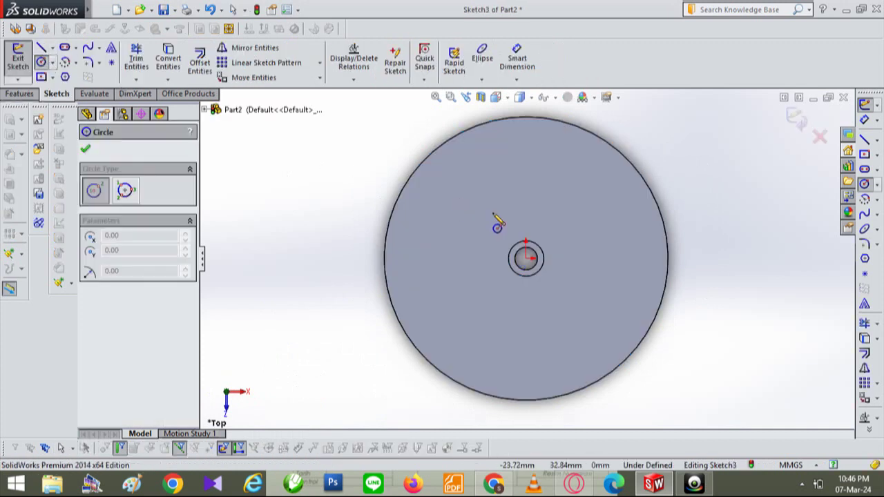
click(540, 191)
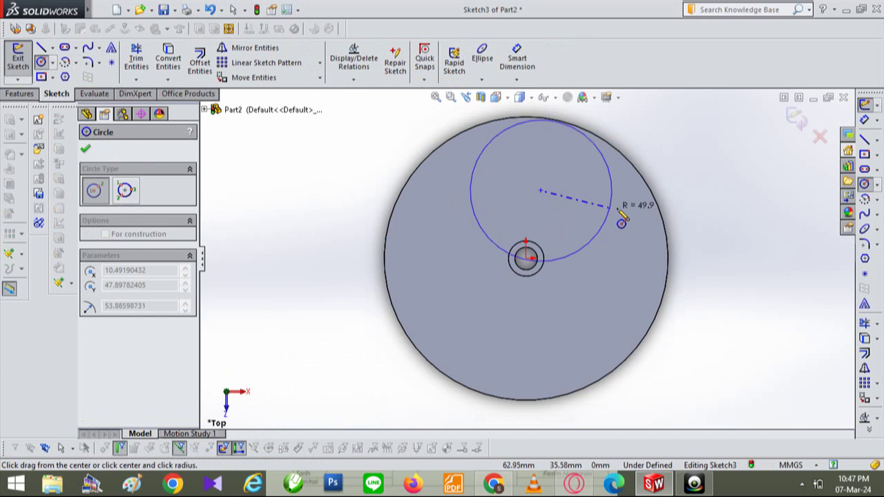
click(670, 197)
key(Escape)
drag(452, 160, 462, 153)
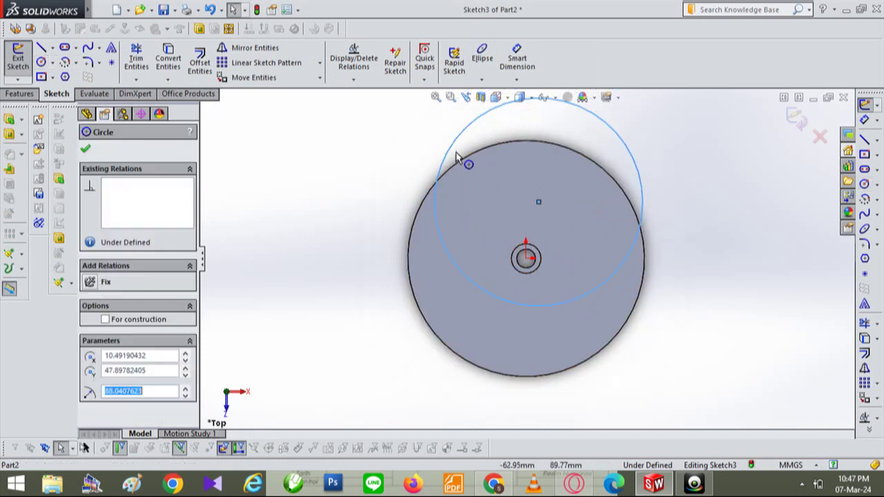
key(Escape)
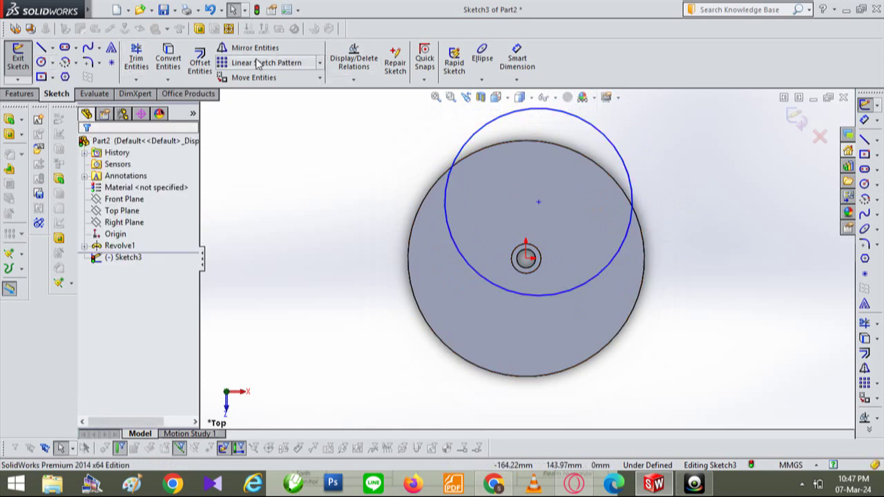
Offset the large circle 4 mm inward to form a thin ring
click(200, 62)
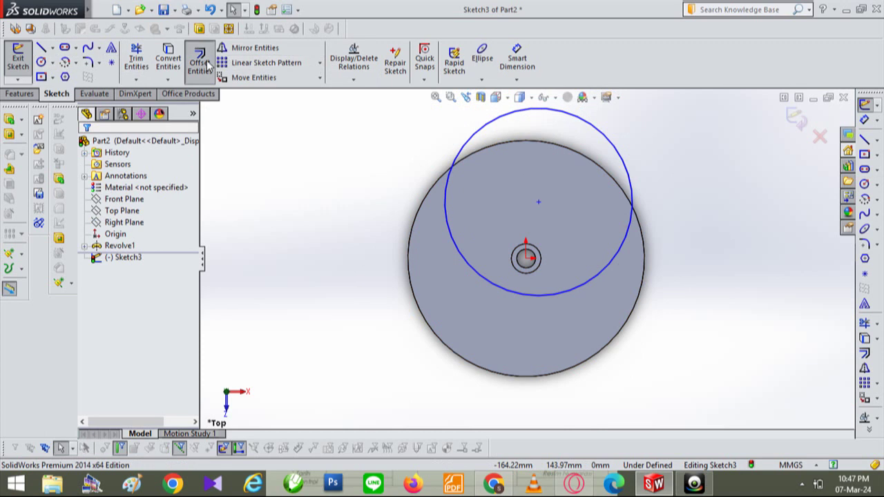
click(446, 234)
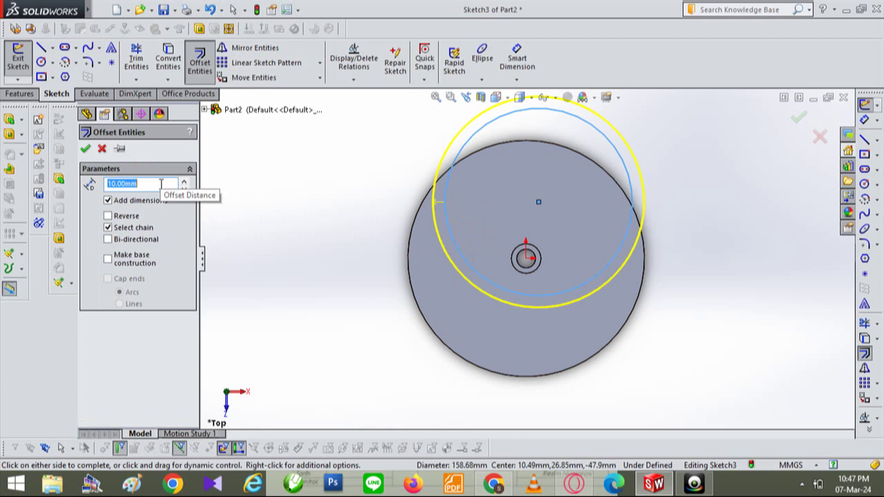
text(3)
text(4)
key(Return)
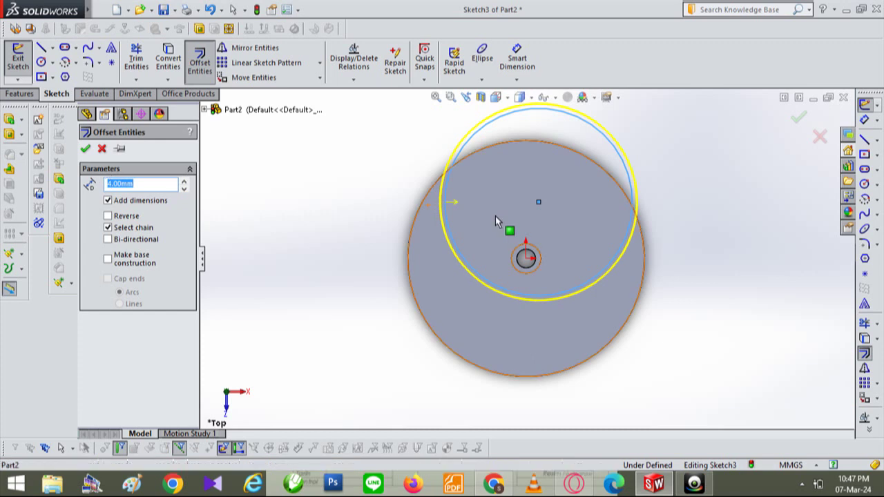
click(506, 167)
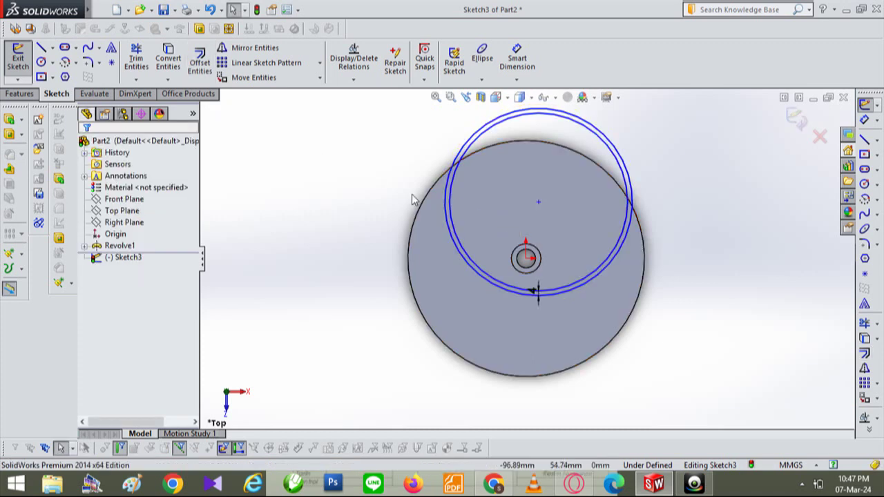
key(l)
scroll(511, 214, down, 2)
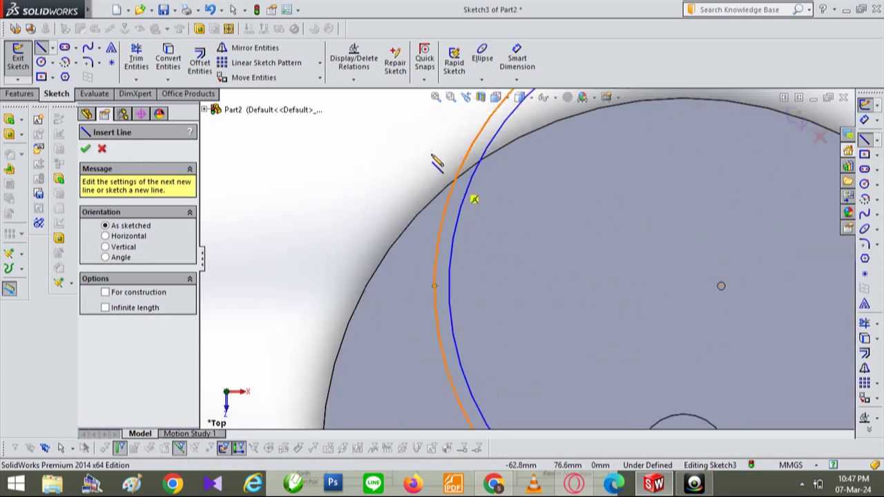
Draw a 100 mm-radius circle at the origin along the disc's outer edge
scroll(453, 181, down, 2)
scroll(457, 181, up, 3)
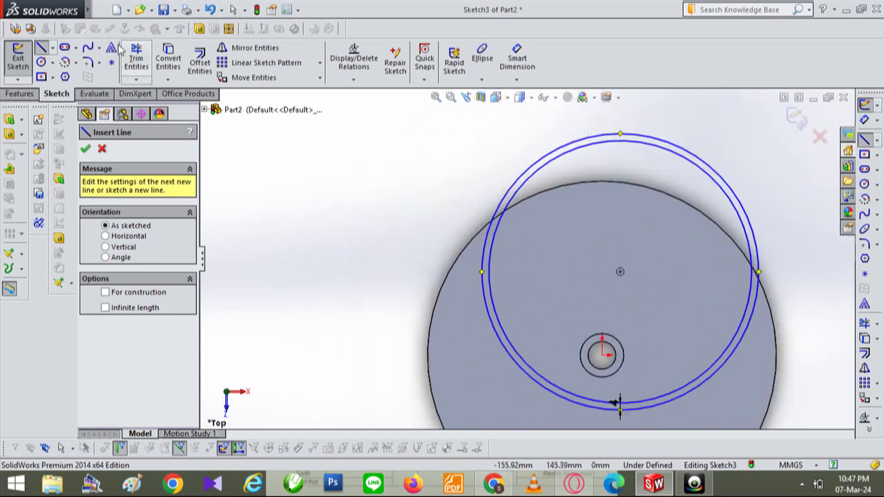
key(Escape)
click(43, 63)
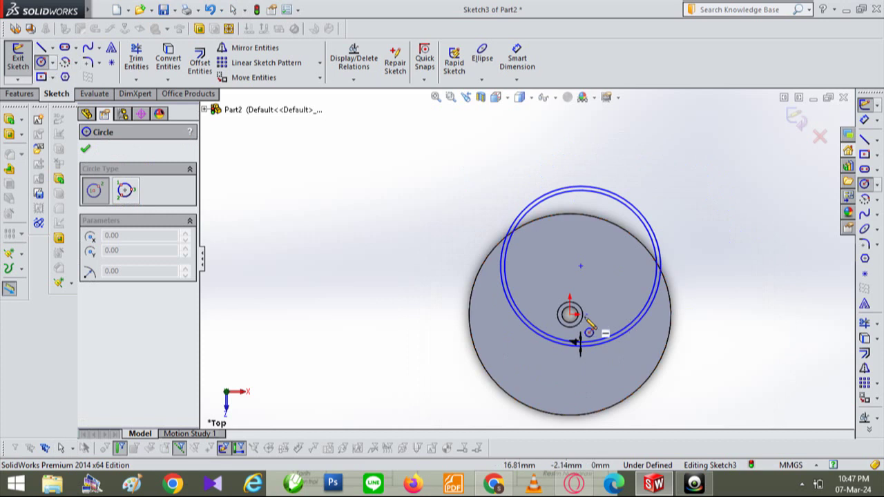
click(563, 311)
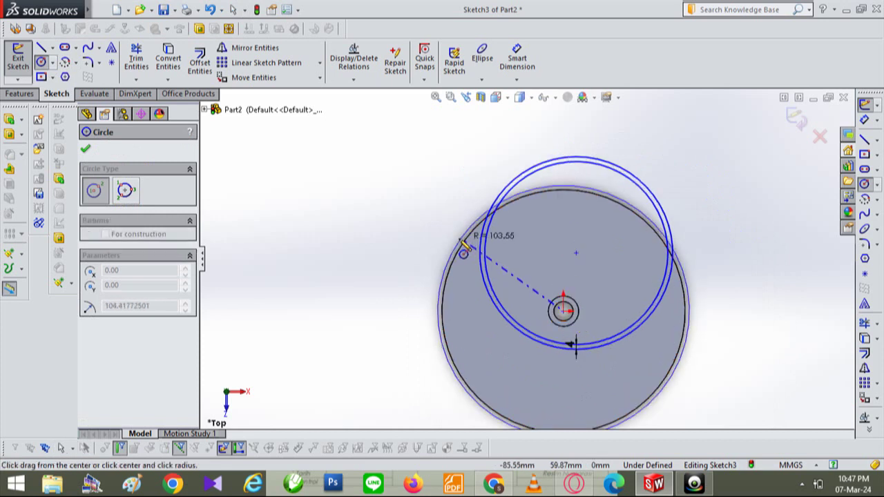
click(460, 245)
key(Escape)
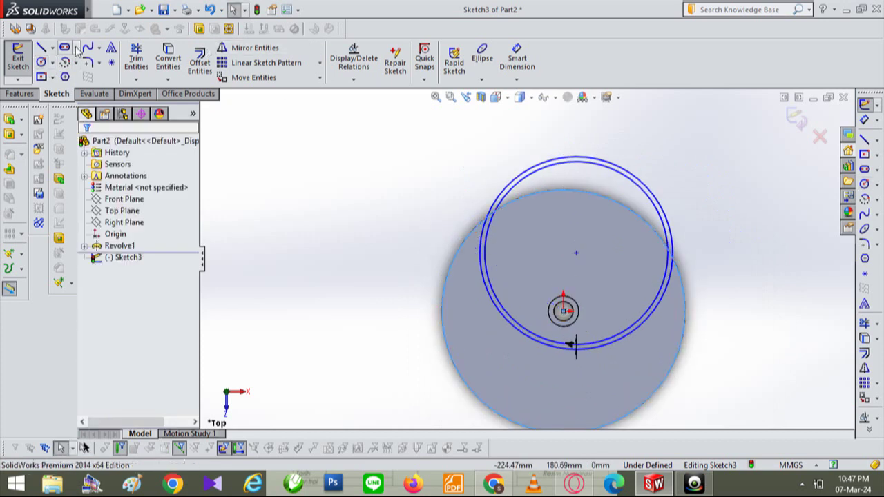
click(136, 58)
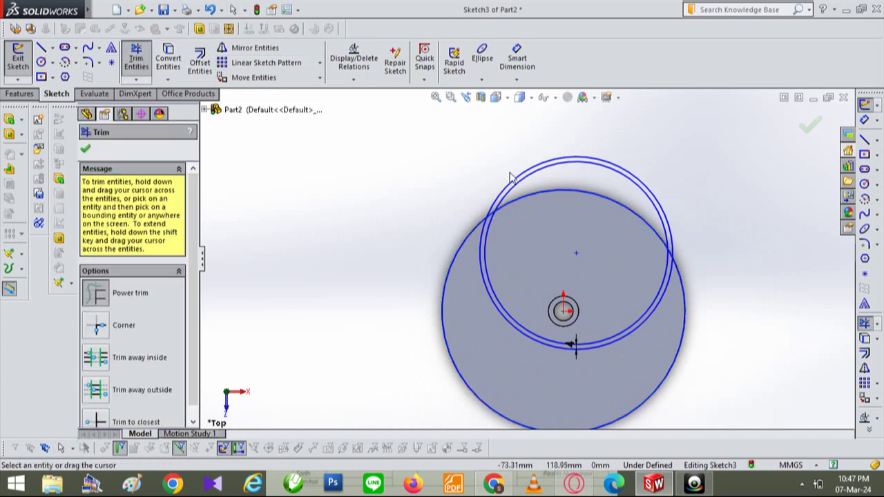
key(Escape)
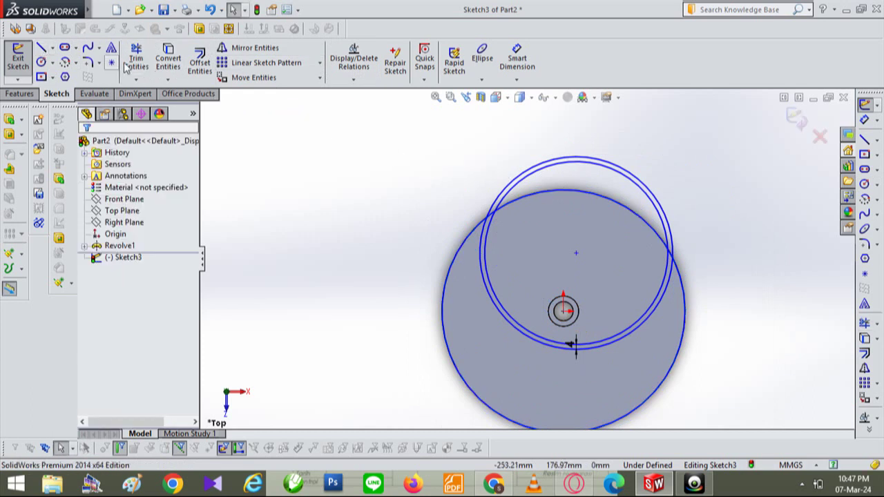
Try a circle at the origin and a line on the ring, cancelling both before trimming
click(41, 62)
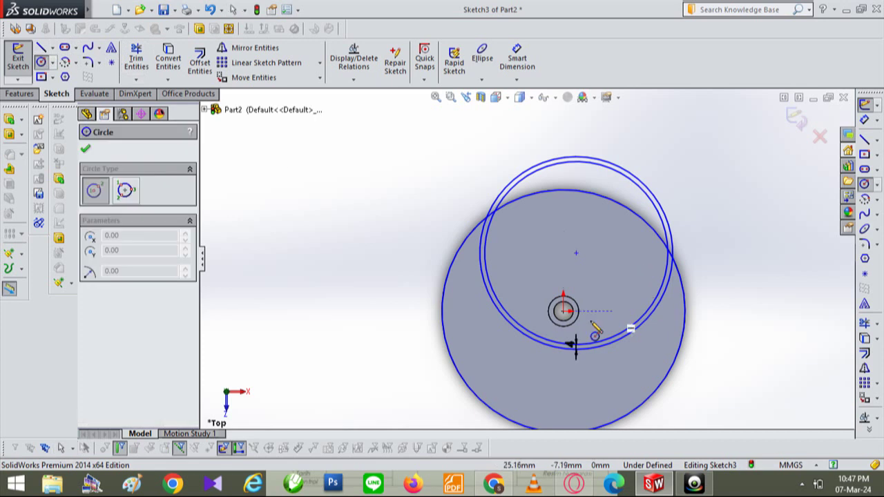
click(563, 311)
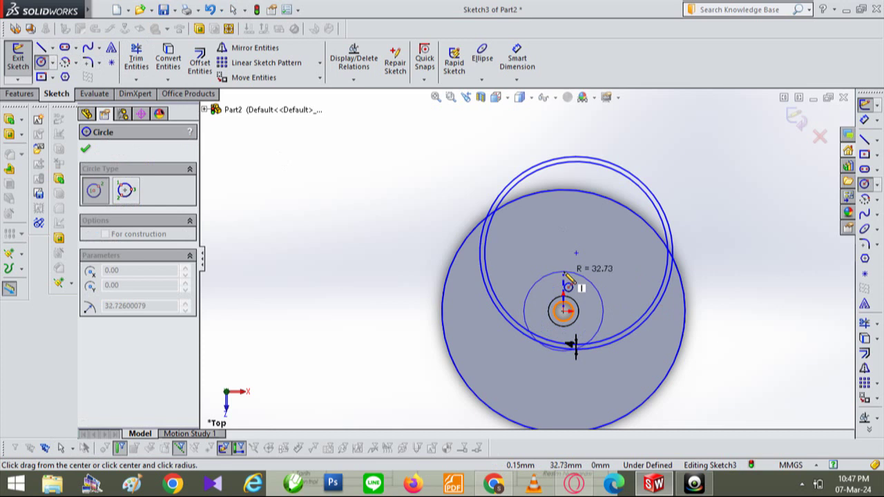
key(Escape)
key(l)
scroll(538, 401, down, 3)
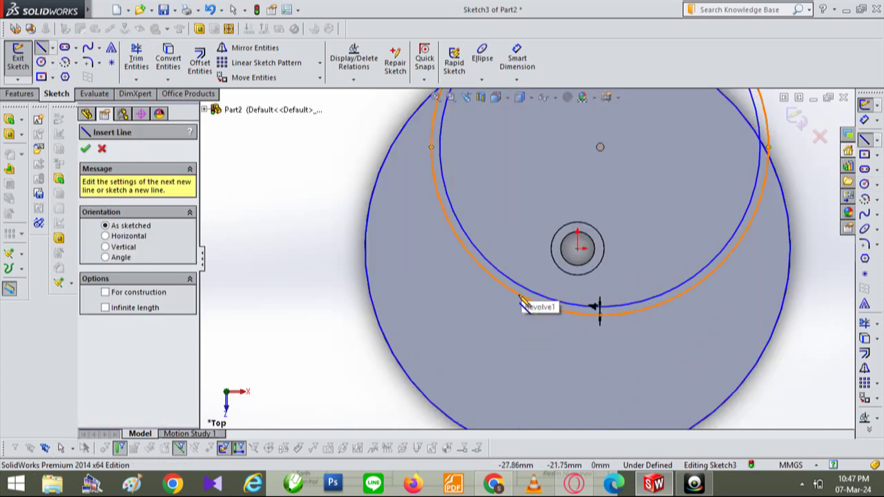
click(526, 304)
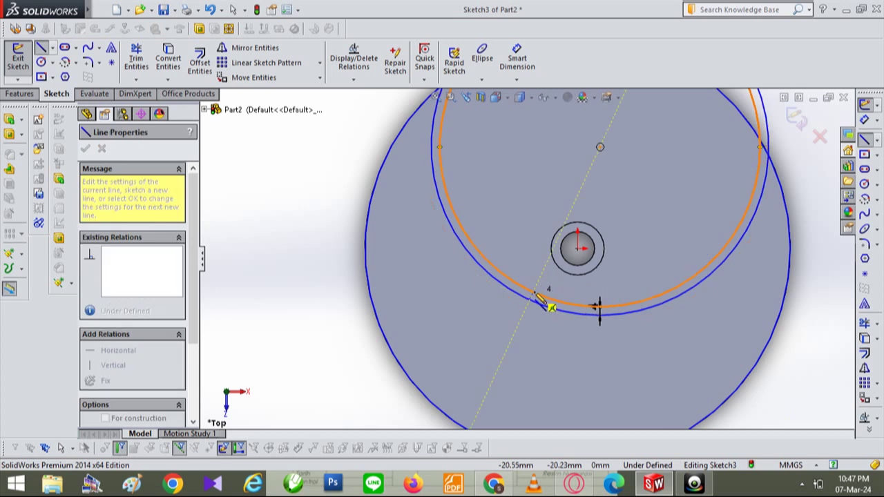
key(Escape)
scroll(545, 283, up, 1)
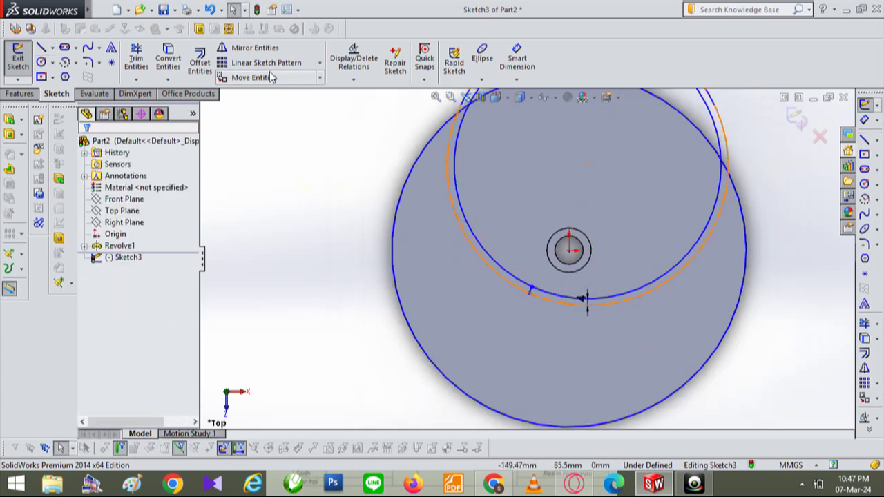
click(136, 59)
Trim the ring and outer circle down to a single curved blade outline
scroll(526, 260, up, 1)
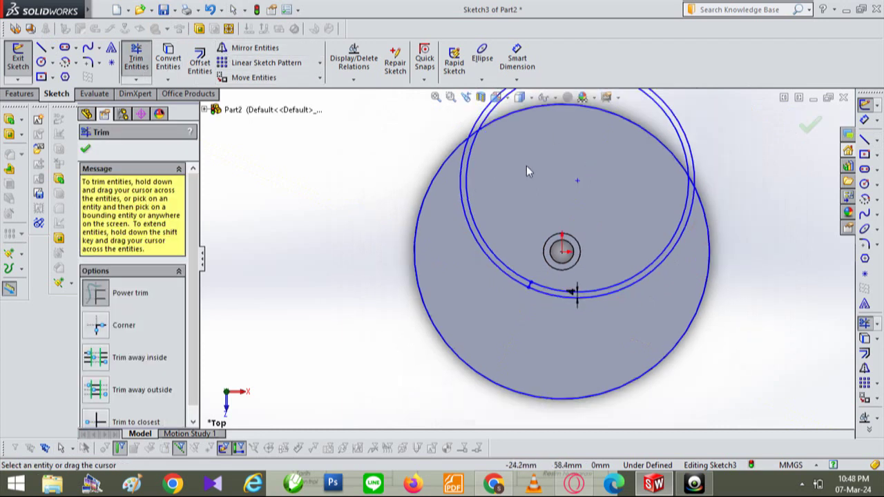
scroll(537, 150, up, 2)
drag(532, 138, 521, 140)
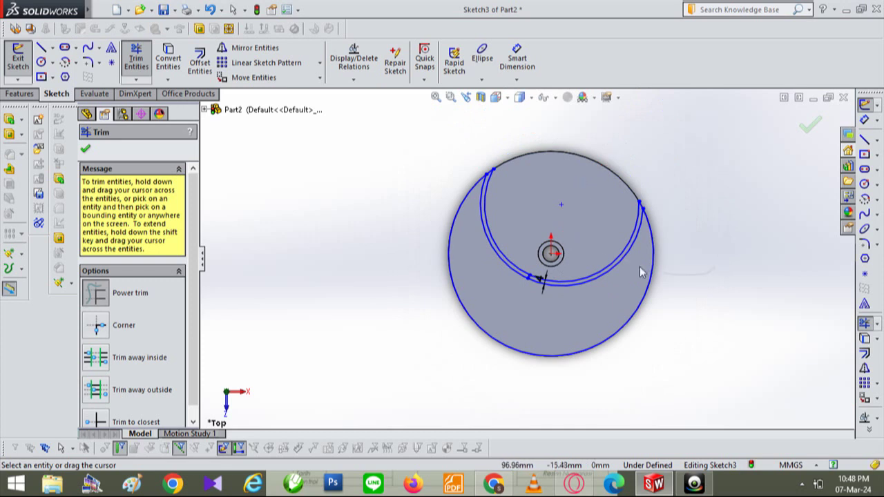
drag(713, 269, 598, 238)
scroll(726, 195, down, 2)
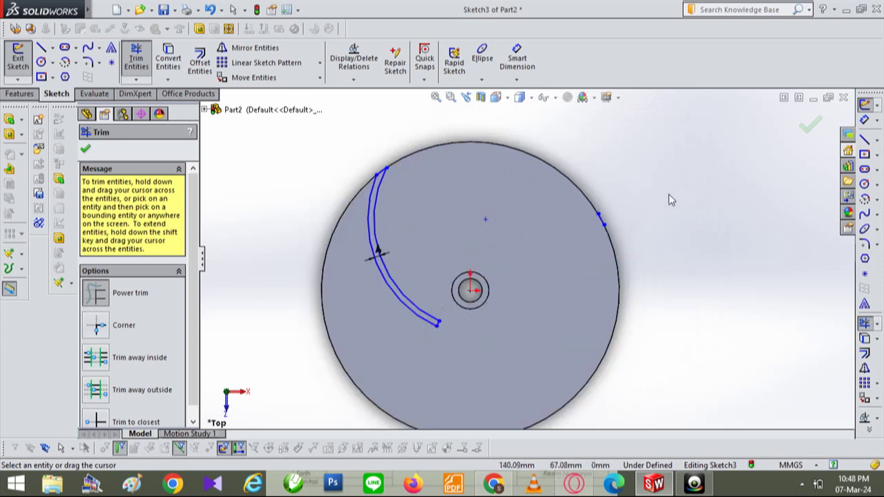
scroll(535, 239, up, 2)
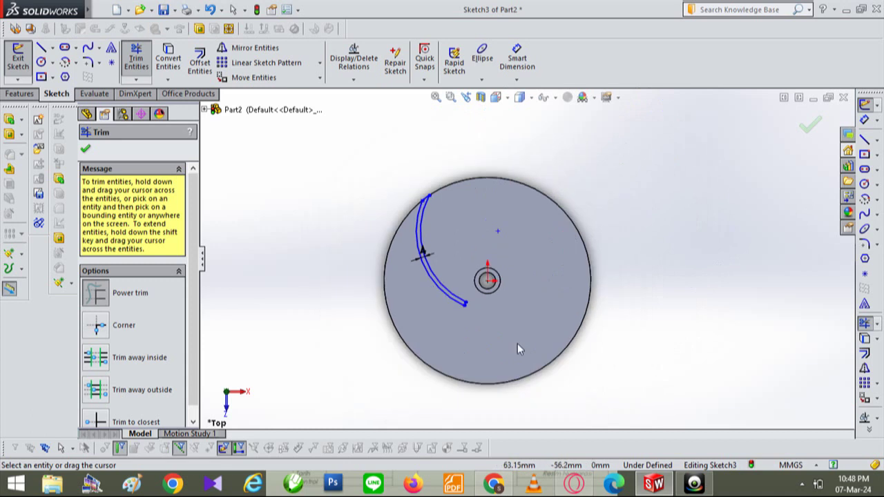
scroll(414, 276, down, 2)
key(Escape)
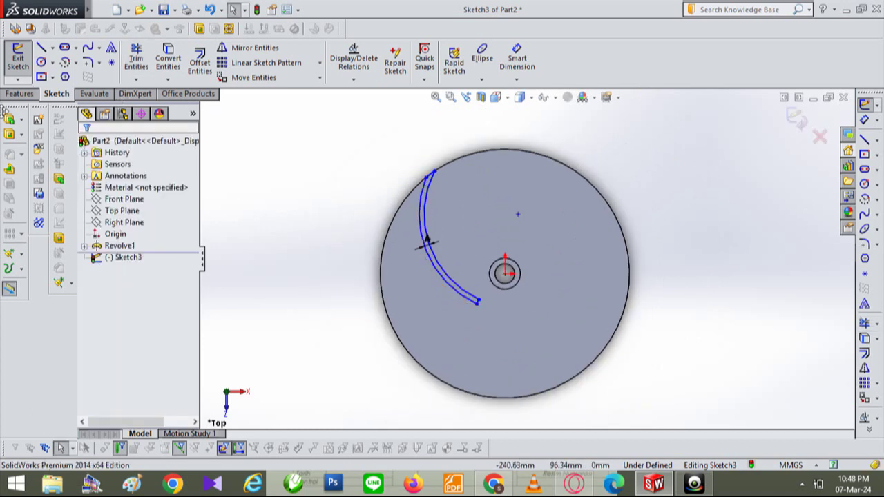
Start a circular sketch pattern centred on the hub's small circle
click(320, 63)
click(312, 90)
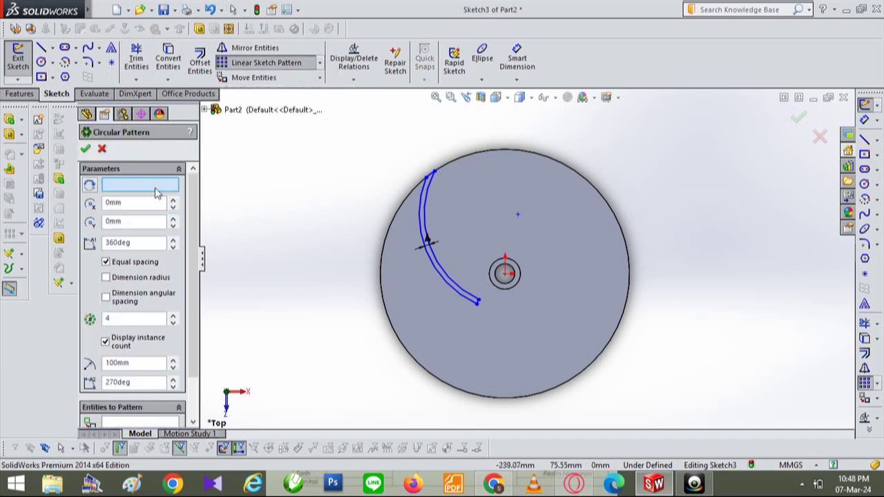
click(506, 269)
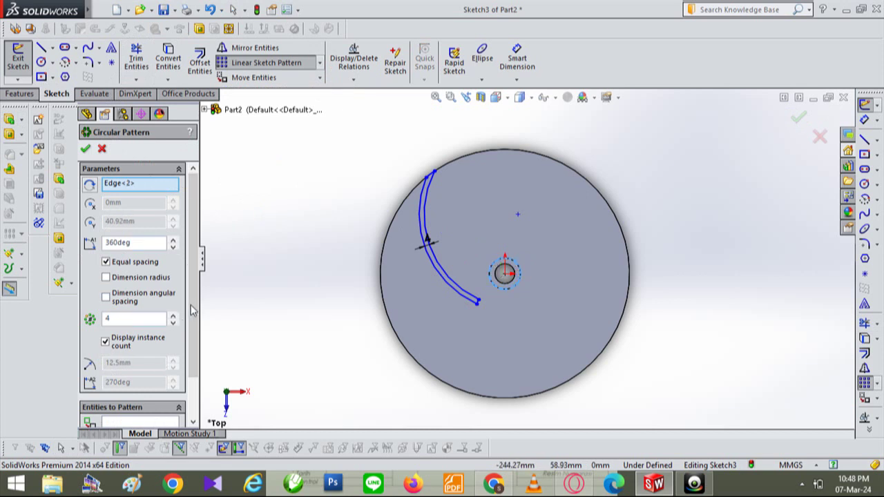
scroll(189, 307, down, 2)
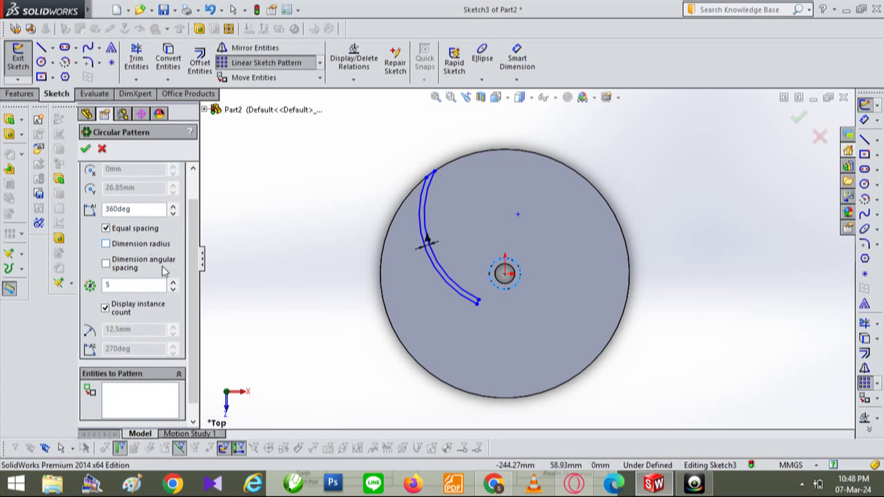
Select the blade's two arcs, end line and outer end arc for patterning
click(136, 393)
click(446, 278)
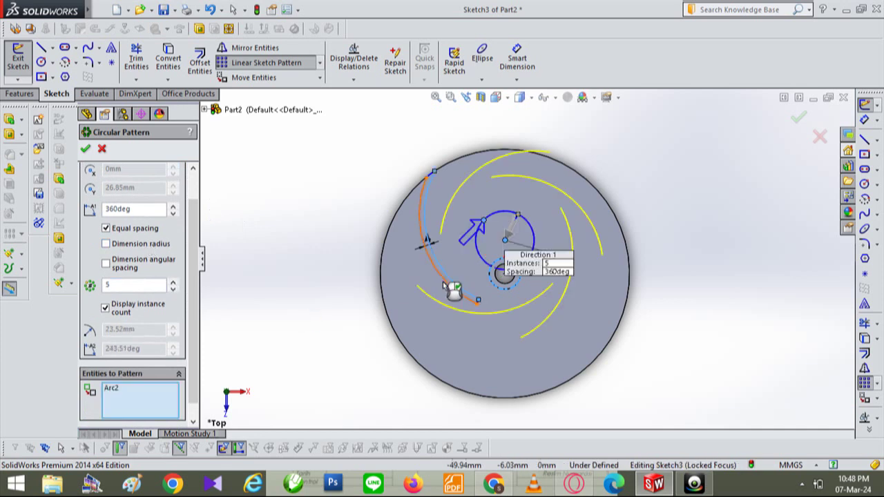
click(466, 293)
scroll(483, 307, down, 2)
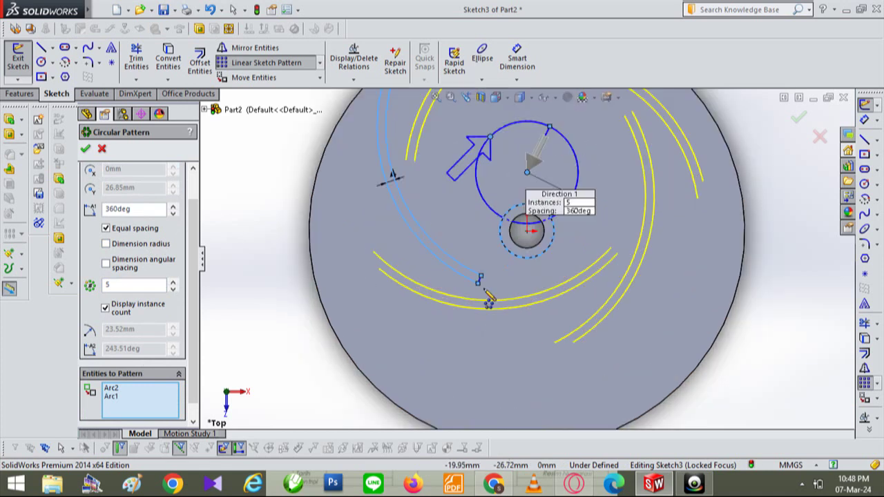
scroll(483, 289, down, 3)
click(488, 275)
scroll(497, 228, up, 3)
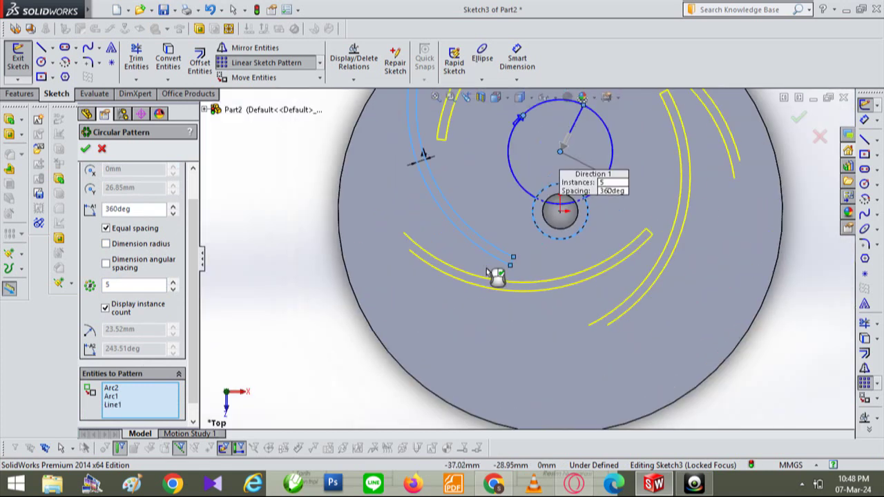
scroll(435, 167, up, 2)
scroll(471, 243, down, 5)
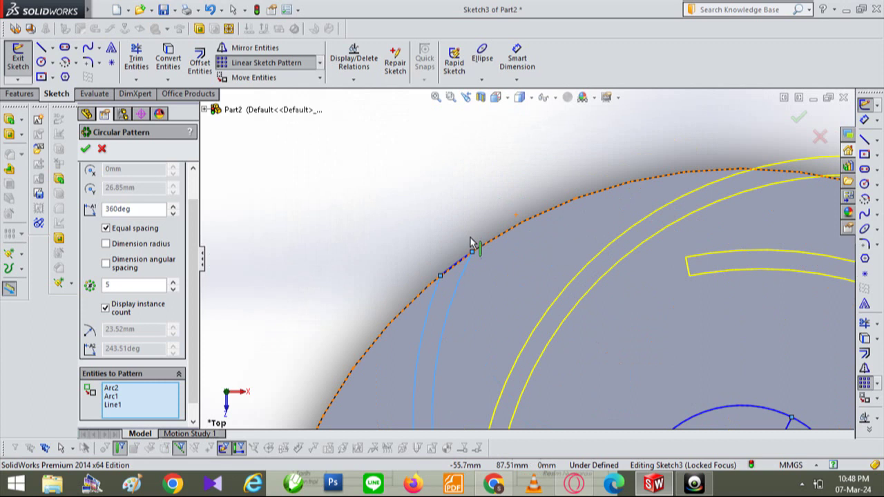
click(466, 273)
scroll(401, 200, up, 3)
scroll(331, 204, up, 2)
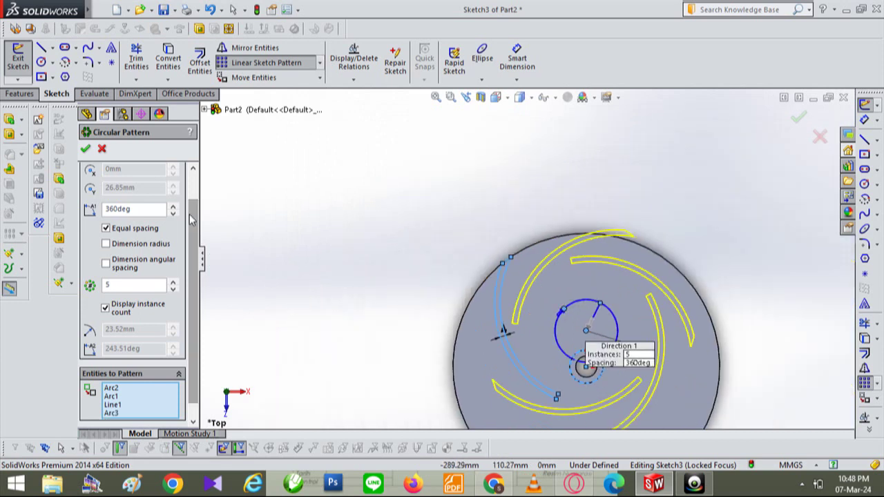
scroll(138, 276, up, 2)
Use the hub's centre point as pattern centre with 6 instances and apply
click(141, 190)
right_click(141, 191)
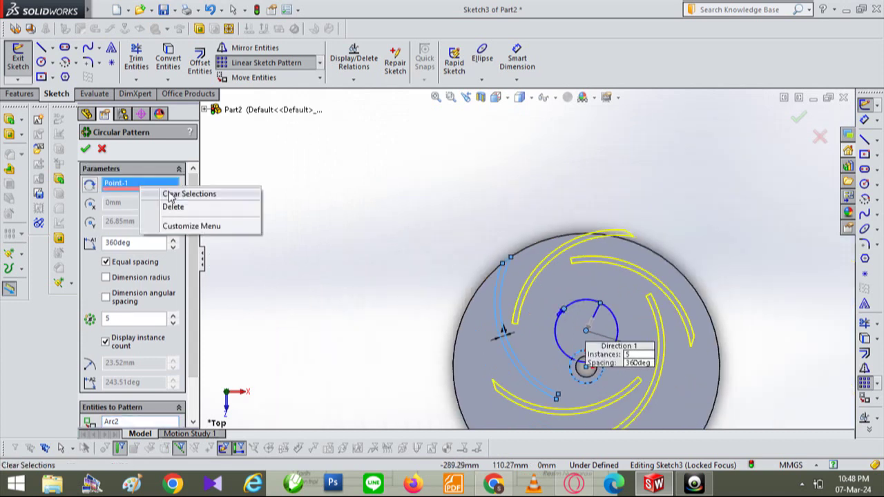
click(171, 197)
scroll(528, 319, down, 3)
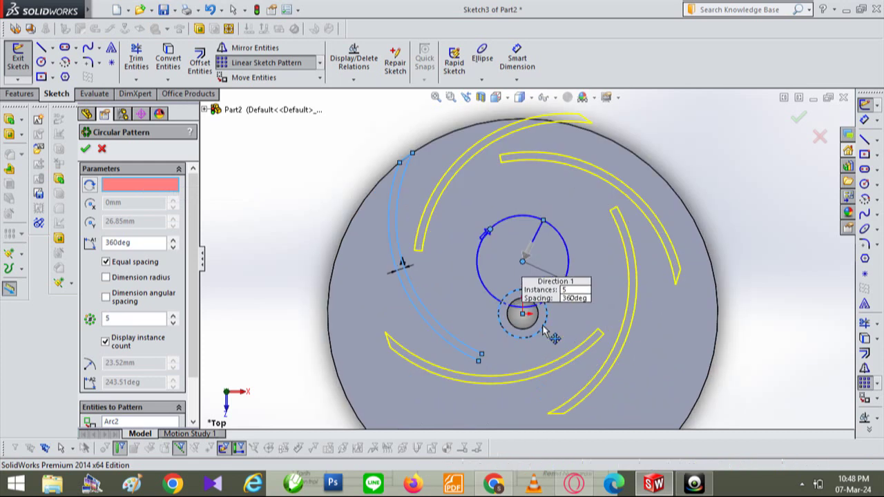
click(524, 316)
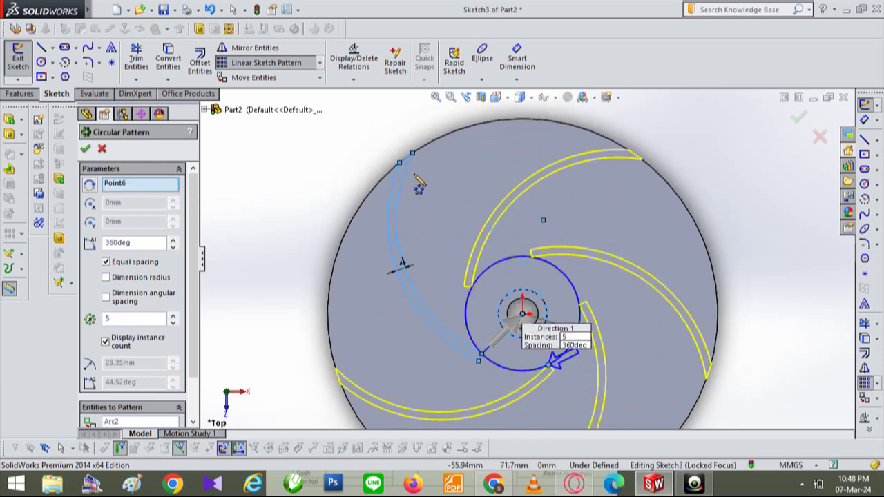
scroll(373, 179, up, 2)
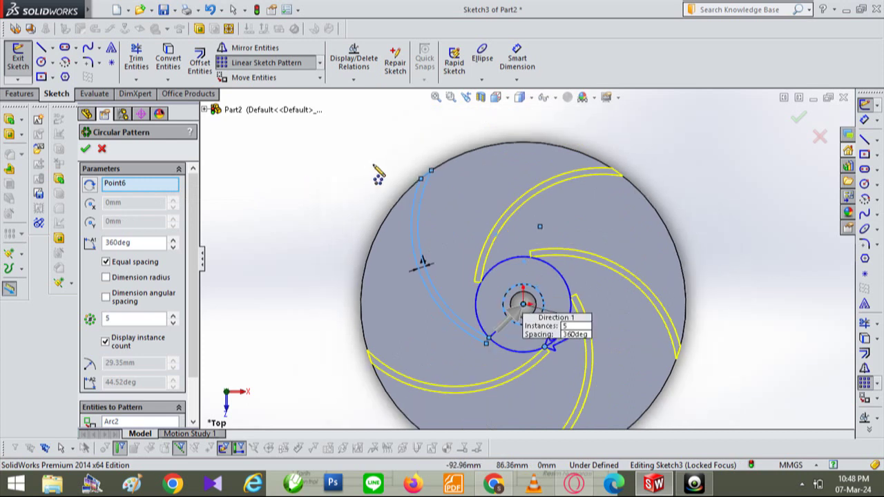
key(f)
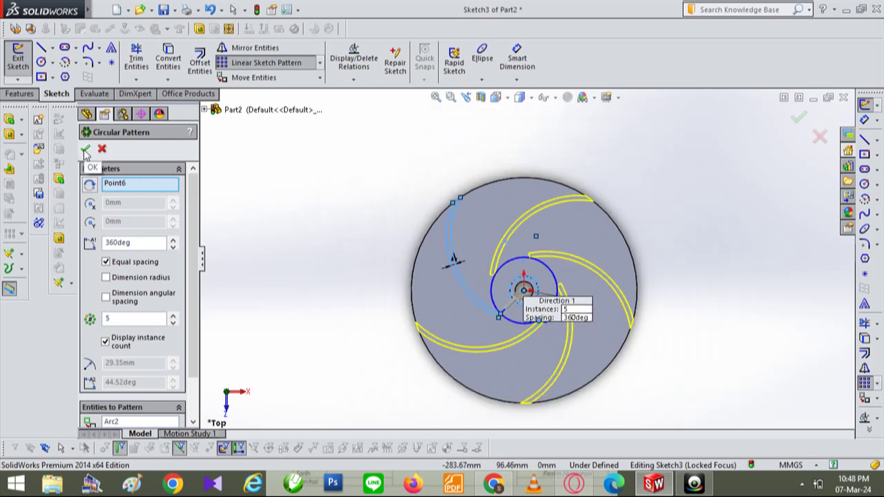
click(174, 316)
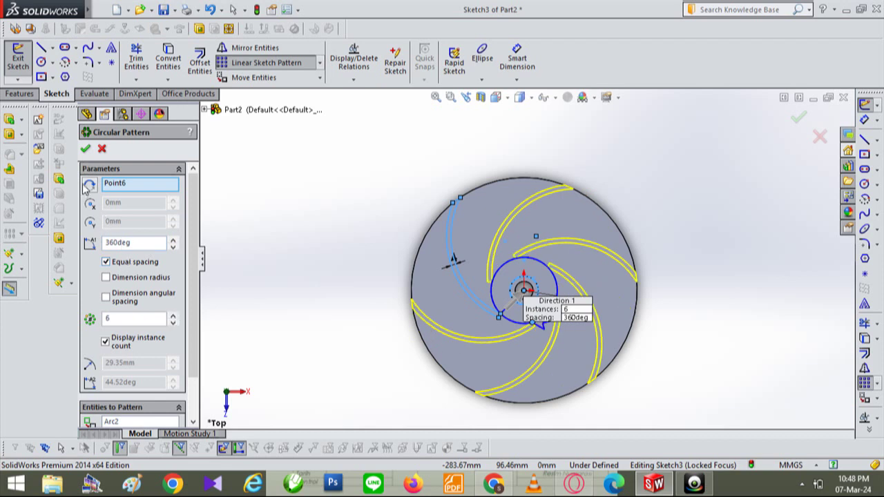
key(Return)
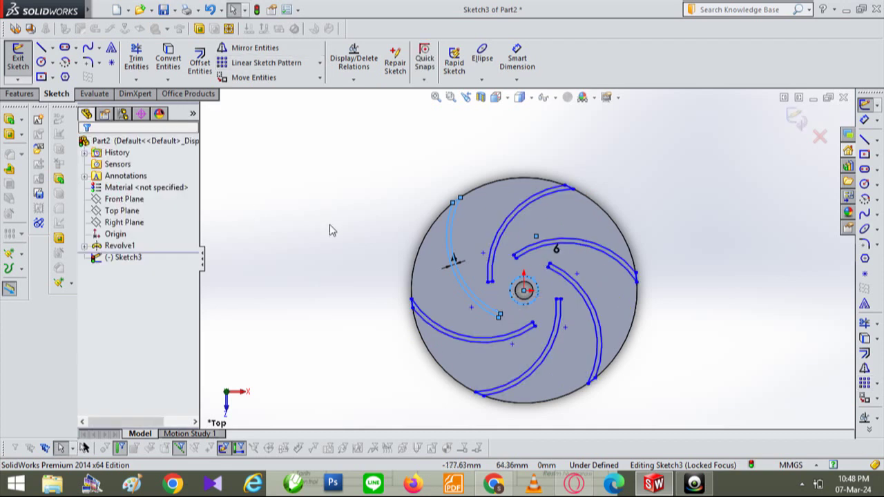
Extrude the six blade outlines 20 mm up from the disc
scroll(642, 316, up, 1)
scroll(524, 317, down, 1)
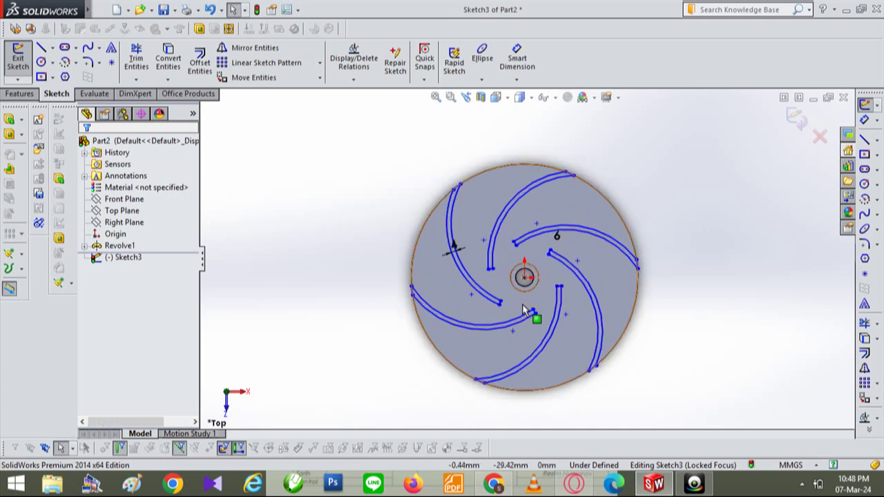
scroll(525, 318, down, 1)
click(9, 120)
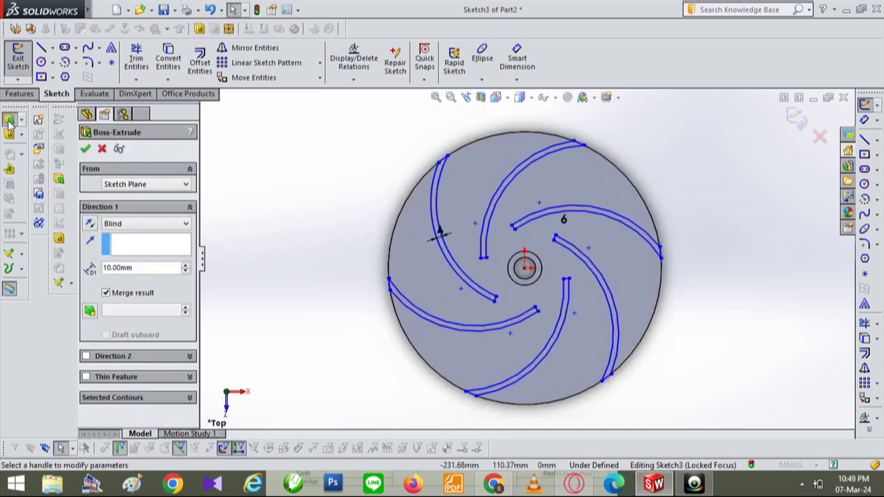
mouse_move(372, 325)
middle_down()
mouse_move(361, 156)
mouse_move(376, 181)
middle_up()
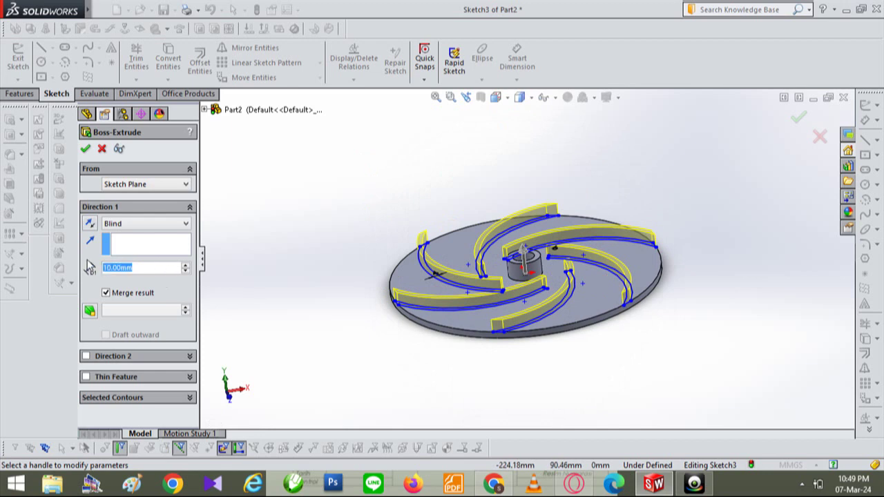
text(20)
key(Return)
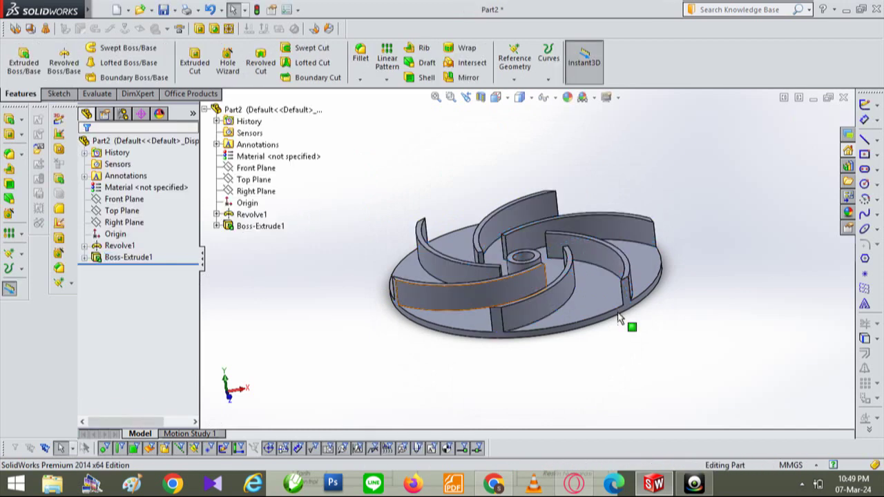
key(space)
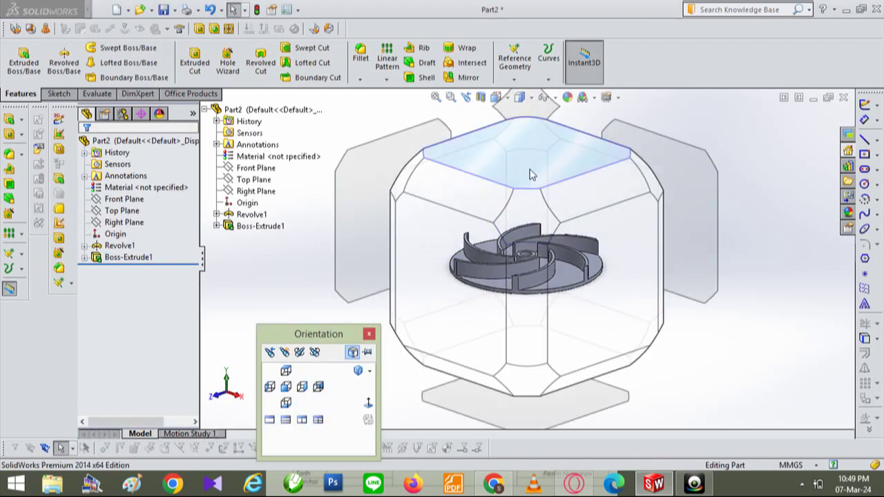
click(533, 172)
key(space)
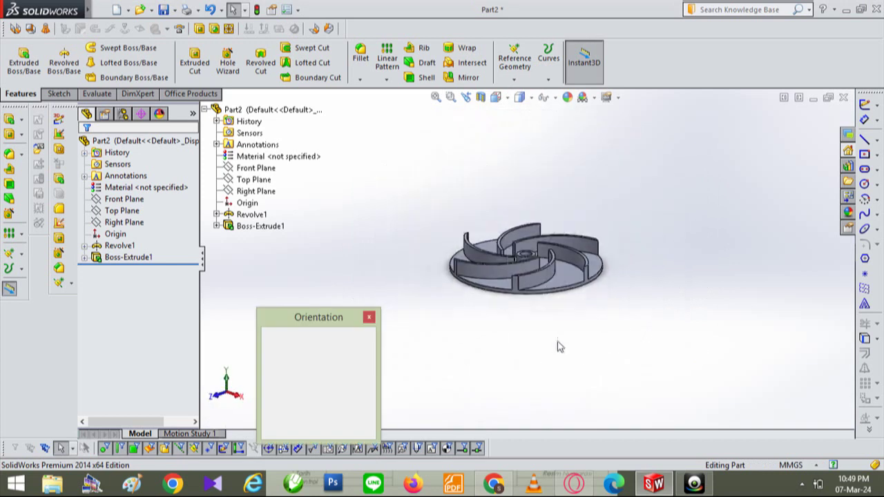
click(517, 413)
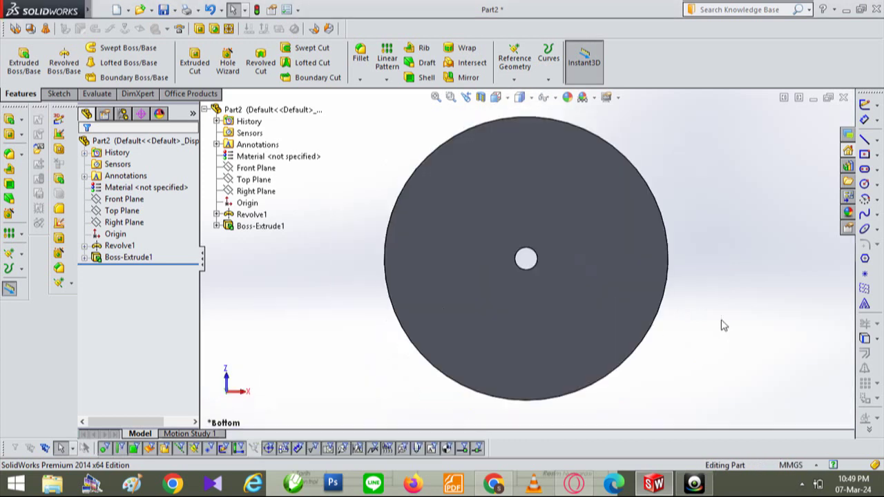
key(space)
click(514, 232)
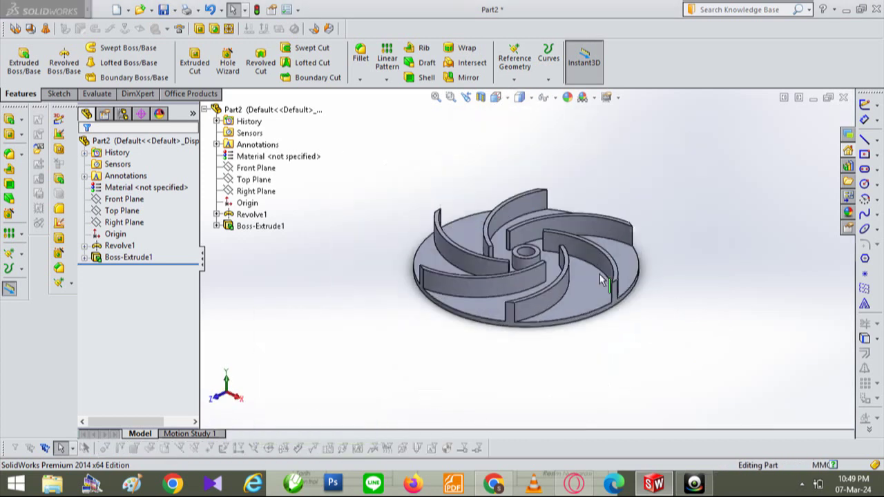